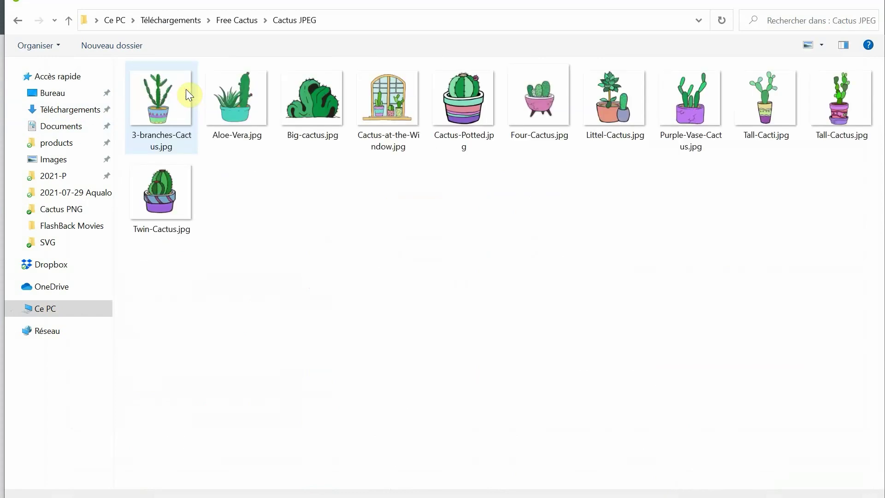
Choose 3-branches-Cactus.jpg as the image to upload and classify it as Complex
{"action": "left_click", "coordinate": [172, 96]}
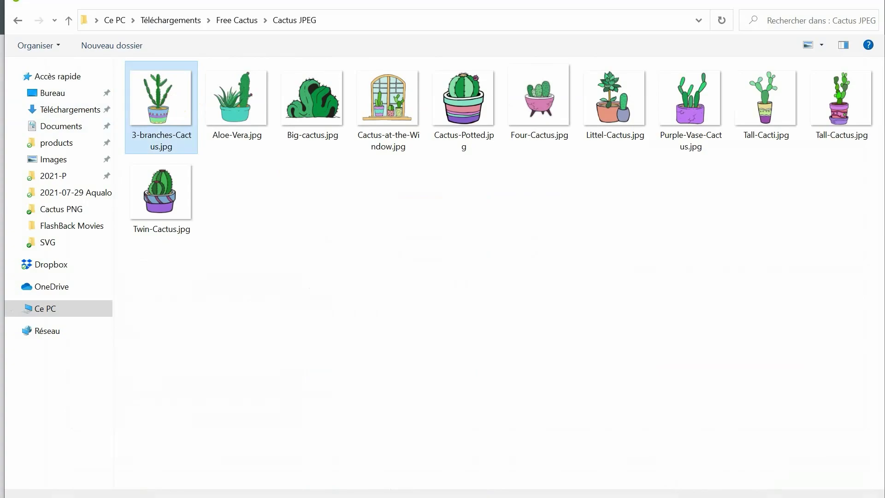
{"action": "key", "text": "Return"}
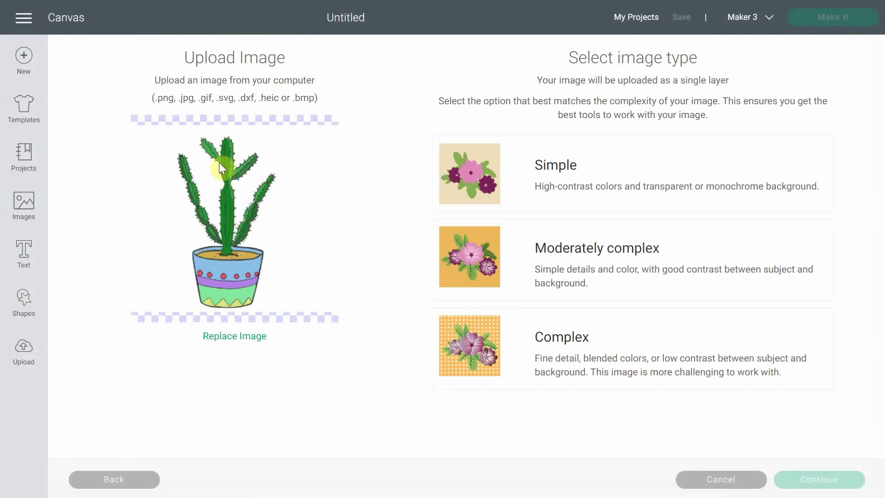
{"action": "left_click", "coordinate": [605, 372]}
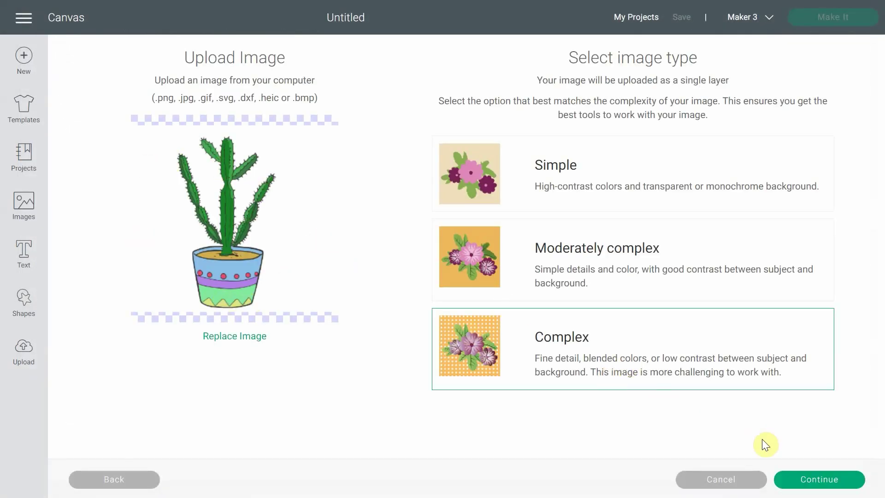
{"action": "left_click", "coordinate": [812, 482]}
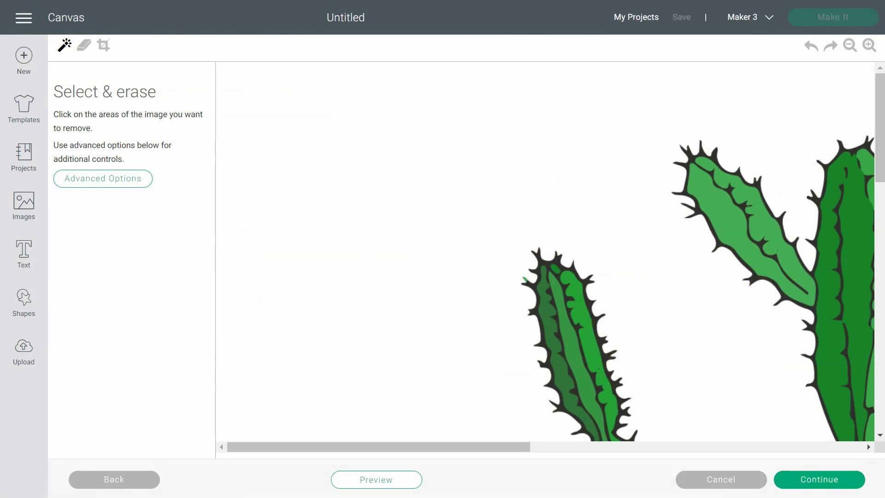
Erase the white background around the potted cactus and check the cut preview before and after
{"action": "left_click", "coordinate": [850, 47]}
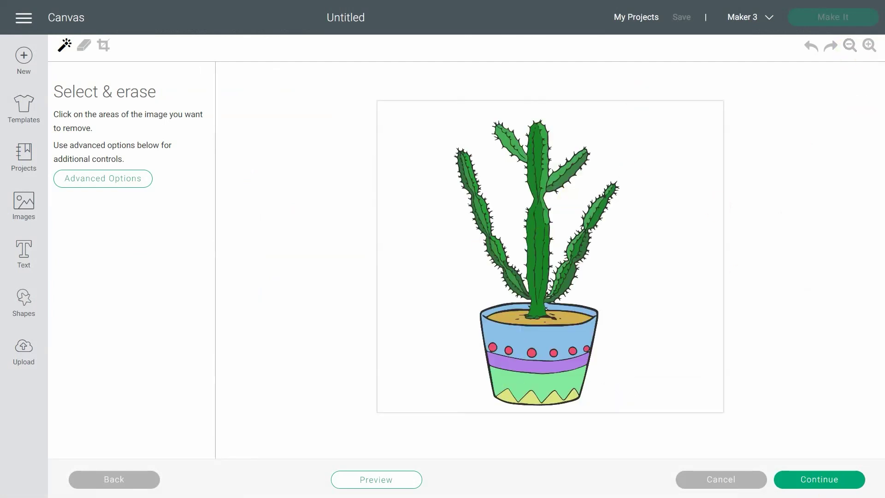
{"action": "left_click", "coordinate": [379, 481]}
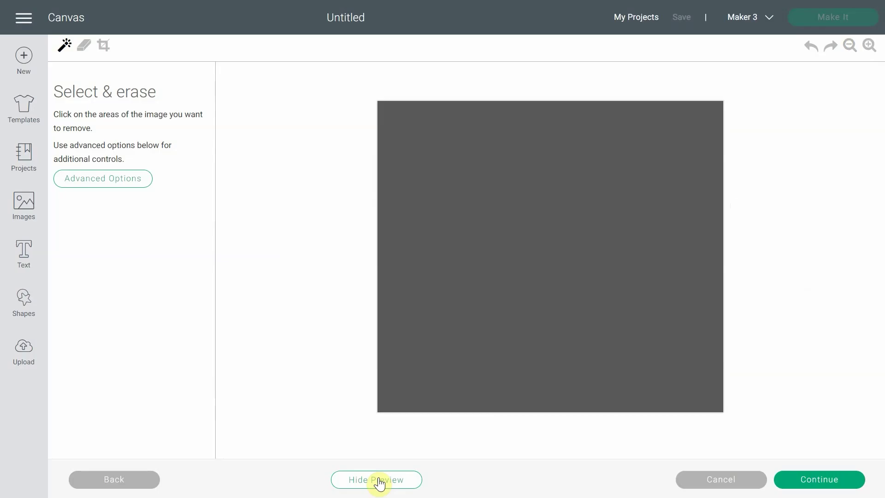
{"action": "left_click", "coordinate": [379, 482]}
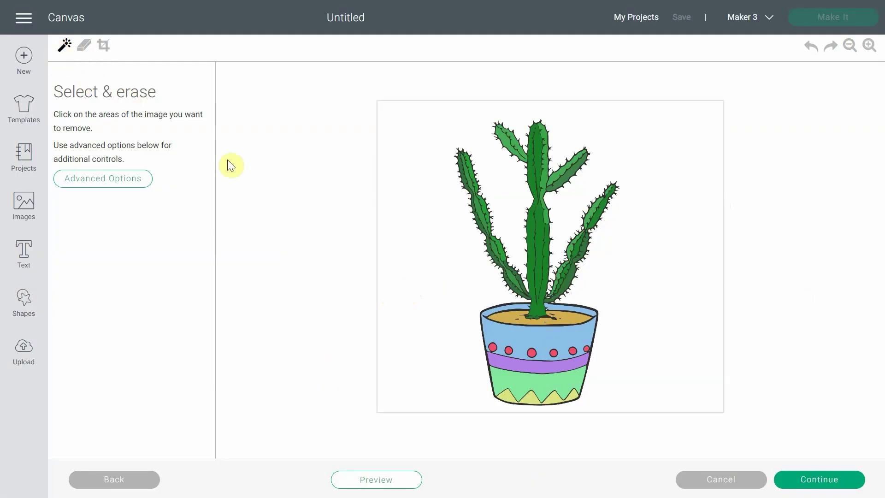
{"action": "left_click", "coordinate": [440, 264]}
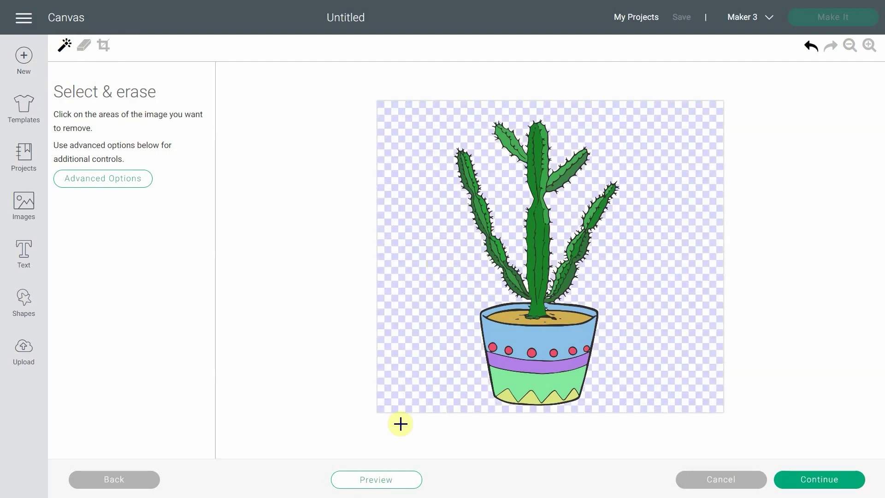
{"action": "left_click", "coordinate": [393, 486]}
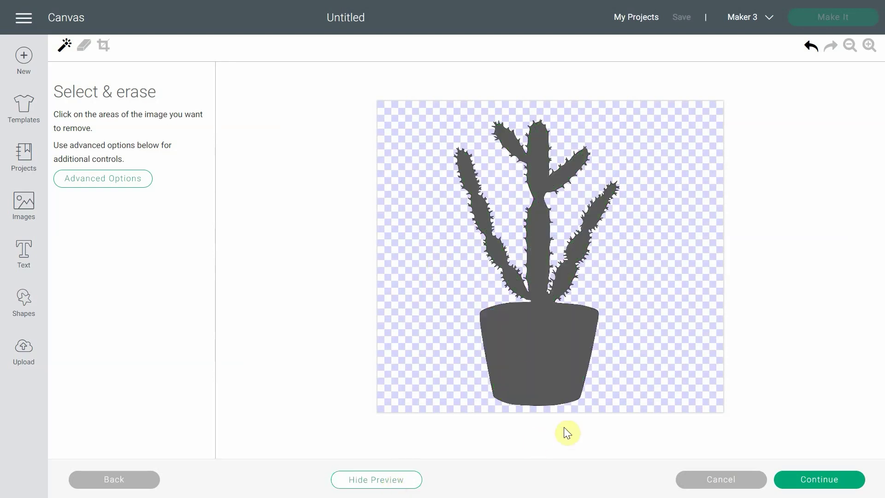
Upload the background-free JPG cactus as a Print Then Cut image
{"action": "left_click", "coordinate": [838, 484]}
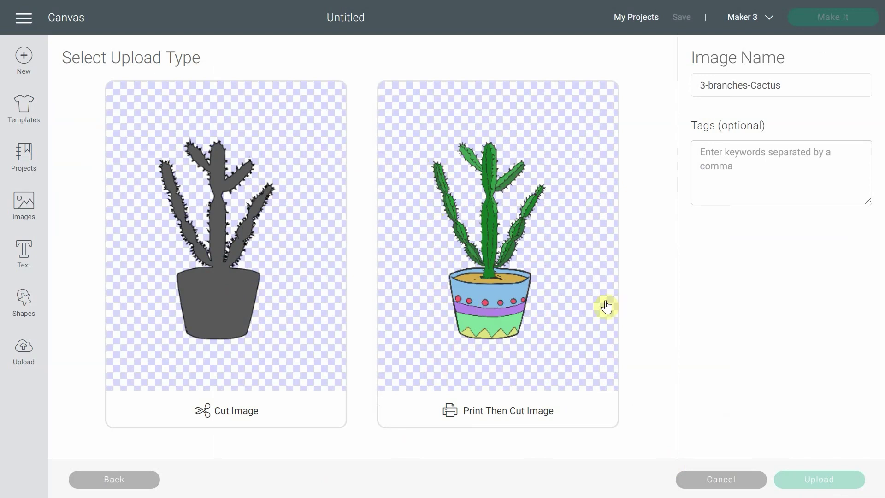
{"action": "left_click", "coordinate": [587, 310]}
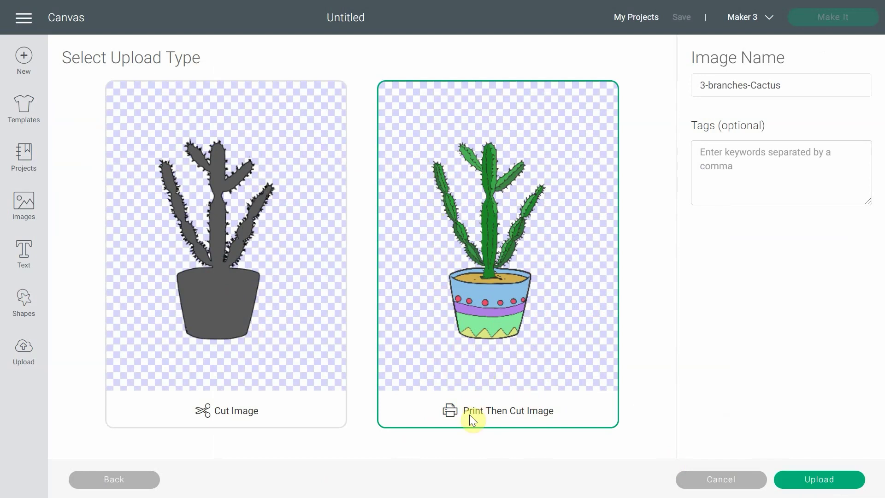
{"action": "left_click", "coordinate": [836, 480]}
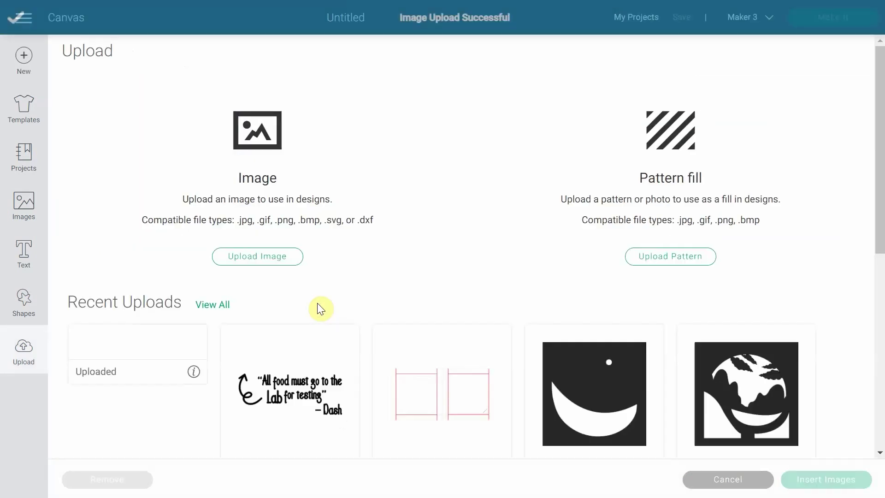
Insert the newly uploaded cactus onto the canvas and set its width to 4 inches
{"action": "left_click", "coordinate": [167, 384]}
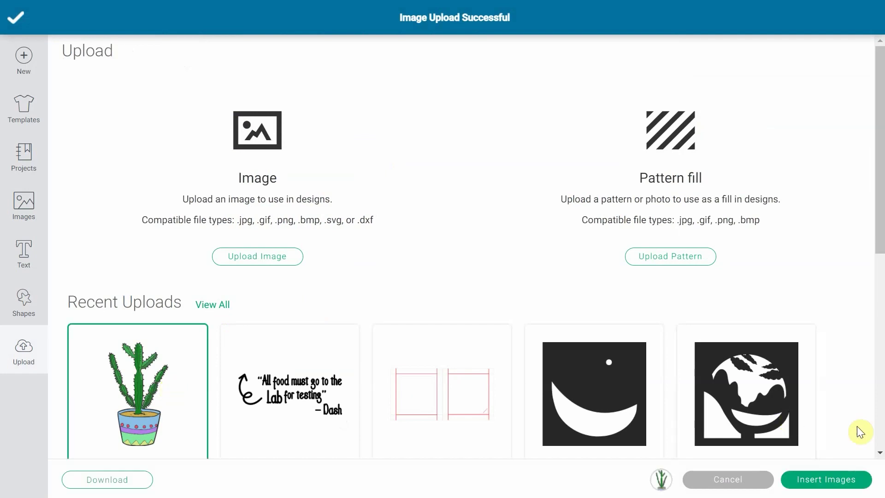
{"action": "left_click", "coordinate": [840, 479]}
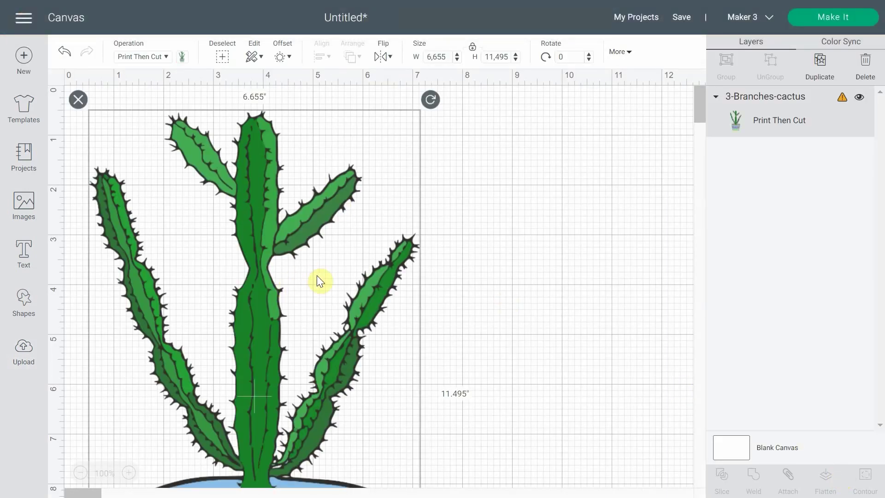
{"action": "left_click", "coordinate": [444, 55]}
{"action": "type", "text": "4"}
{"action": "key", "text": "Return"}
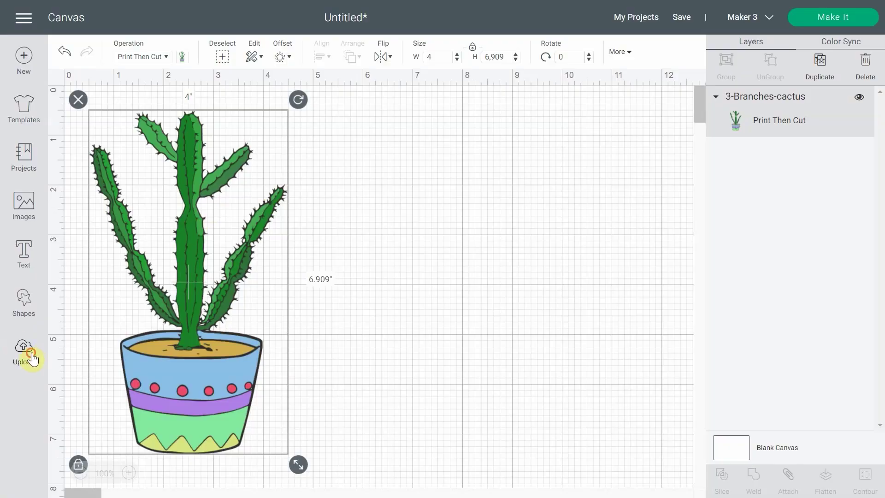
Choose 3-Branches-cactus.png from the Cactus PNG folder as the next upload and classify it as Complex
{"action": "left_click", "coordinate": [32, 358]}
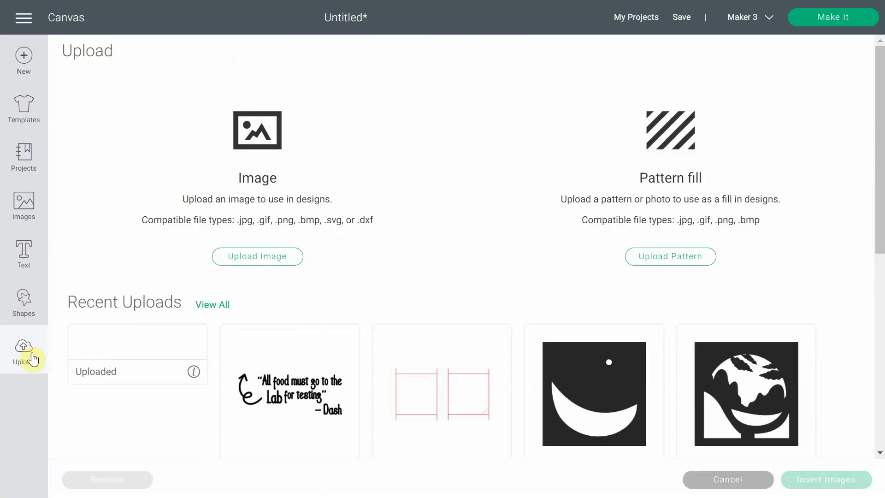
{"action": "left_click", "coordinate": [292, 259]}
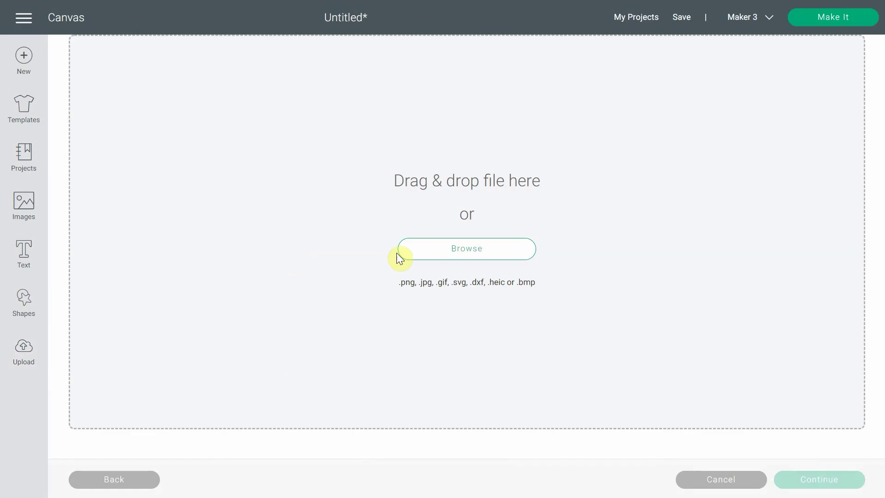
{"action": "left_click", "coordinate": [410, 249]}
{"action": "double_click", "coordinate": [194, 107]}
{"action": "left_click", "coordinate": [187, 110]}
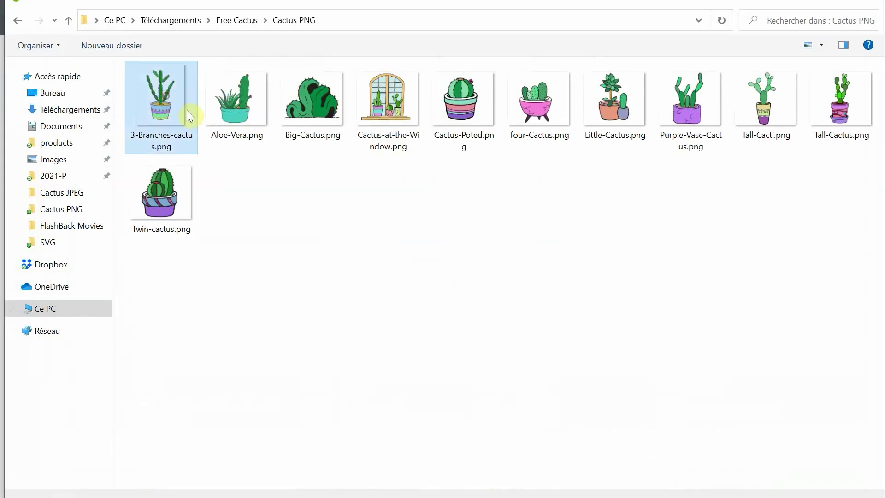
{"action": "key", "text": "Return"}
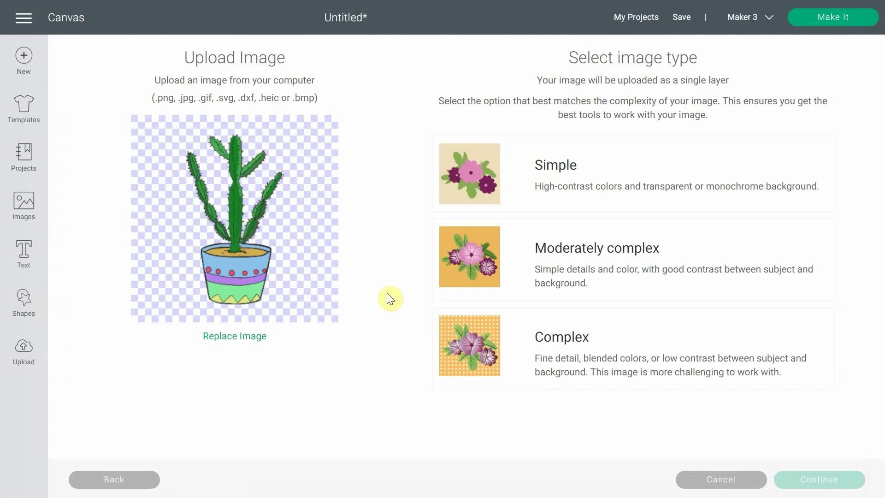
{"action": "left_click", "coordinate": [587, 356]}
{"action": "left_click", "coordinate": [797, 480]}
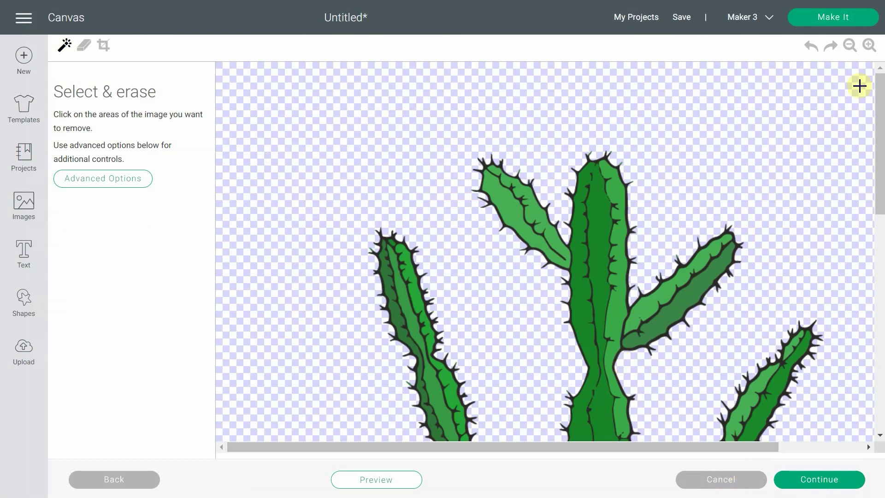
Inspect the PNG cactus's transparent background and upload it without erasing anything, as a Print Then Cut image
{"action": "left_click", "coordinate": [851, 46]}
{"action": "left_click", "coordinate": [851, 46]}
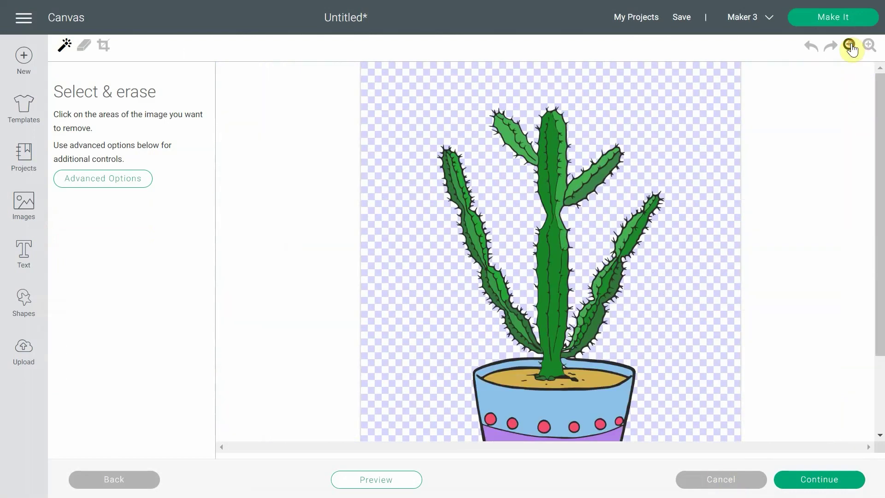
{"action": "scroll", "coordinate": [569, 396], "scroll_direction": "down", "scroll_amount": 3}
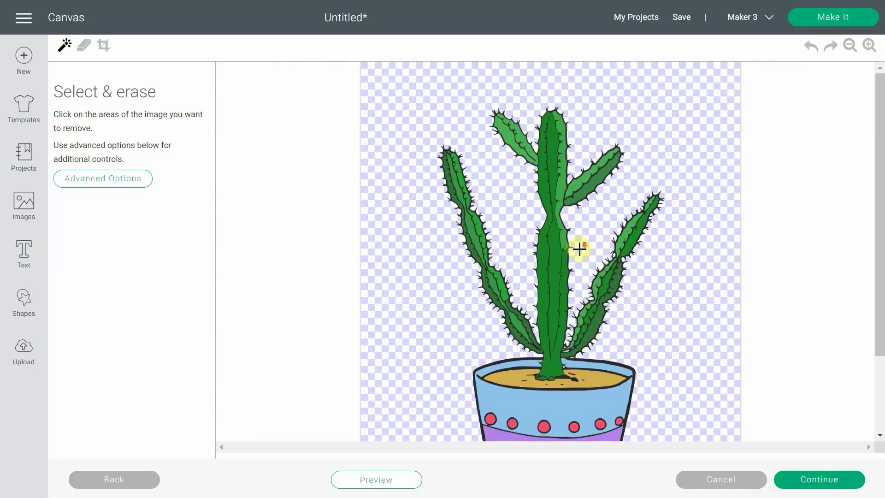
{"action": "scroll", "coordinate": [579, 248], "scroll_direction": "down", "scroll_amount": 3}
{"action": "left_click", "coordinate": [828, 480]}
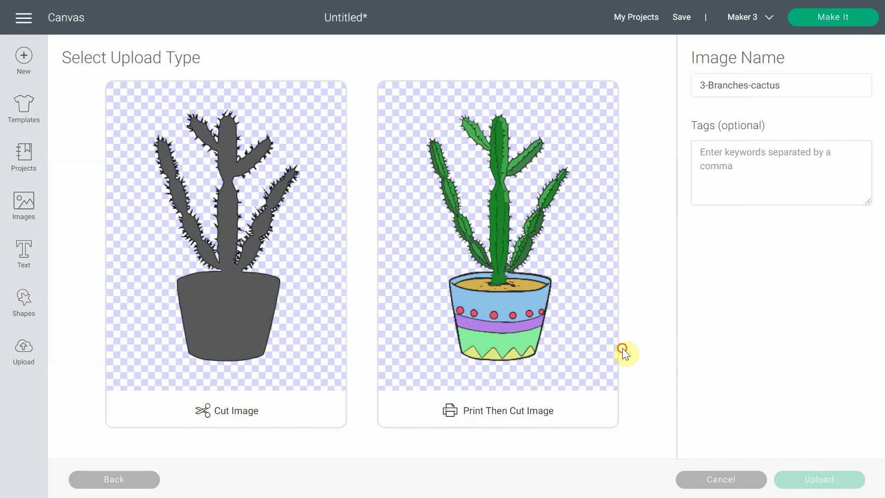
{"action": "left_click", "coordinate": [610, 349]}
{"action": "left_click", "coordinate": [810, 479]}
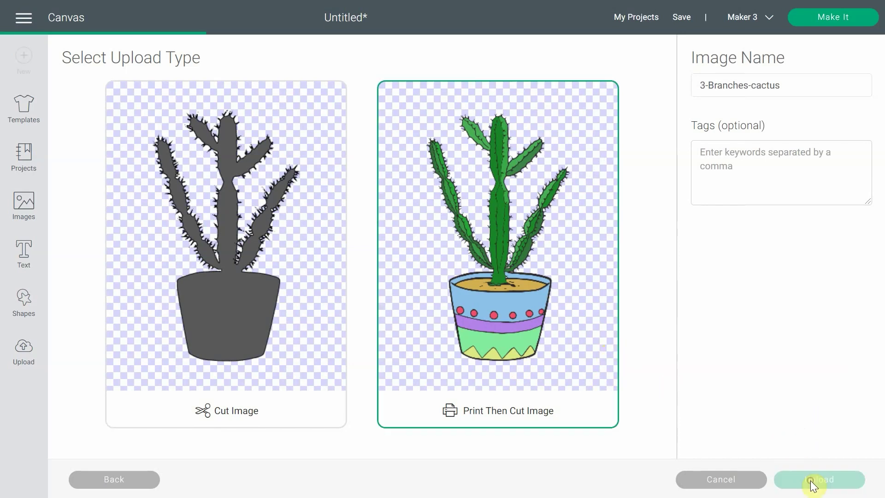
Insert the uploaded PNG cactus onto the canvas and place it beside the JPG cactus
{"action": "left_click", "coordinate": [171, 415]}
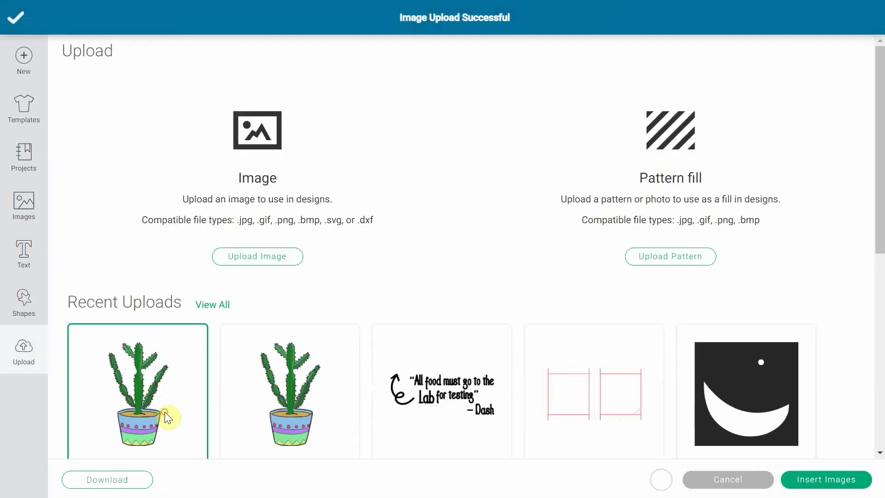
{"action": "left_click", "coordinate": [814, 479]}
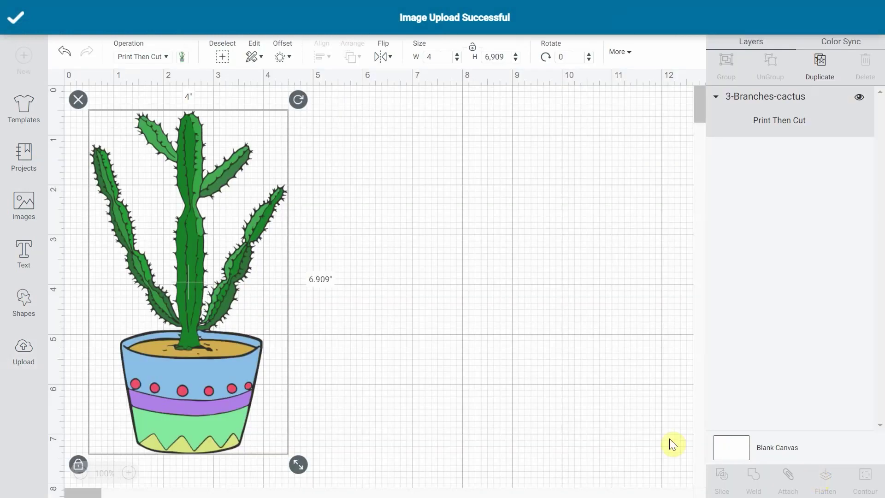
{"action": "key", "text": "ctrl+c"}
{"action": "key", "text": "ctrl+v"}
{"action": "left_click_drag", "start_coordinate": [210, 374], "coordinate": [444, 377]}
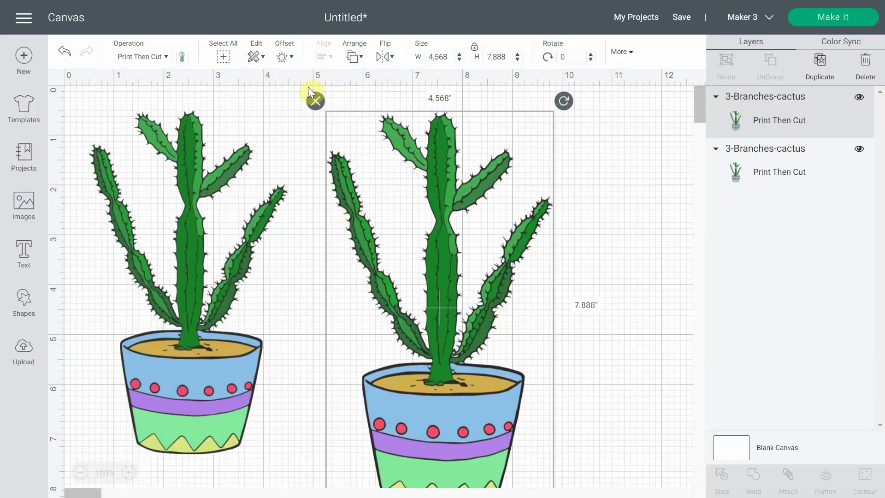
Delete both cactus images from the canvas
{"action": "left_click", "coordinate": [316, 101]}
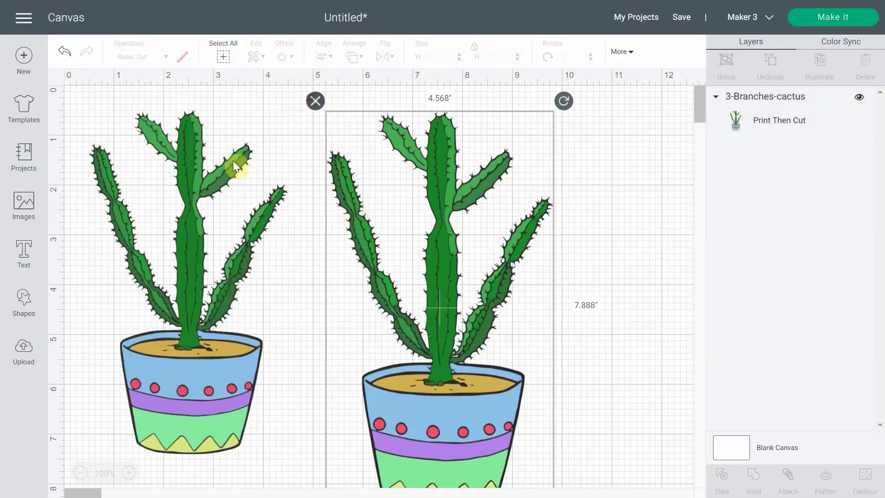
{"action": "left_click", "coordinate": [138, 116]}
{"action": "left_click", "coordinate": [78, 101]}
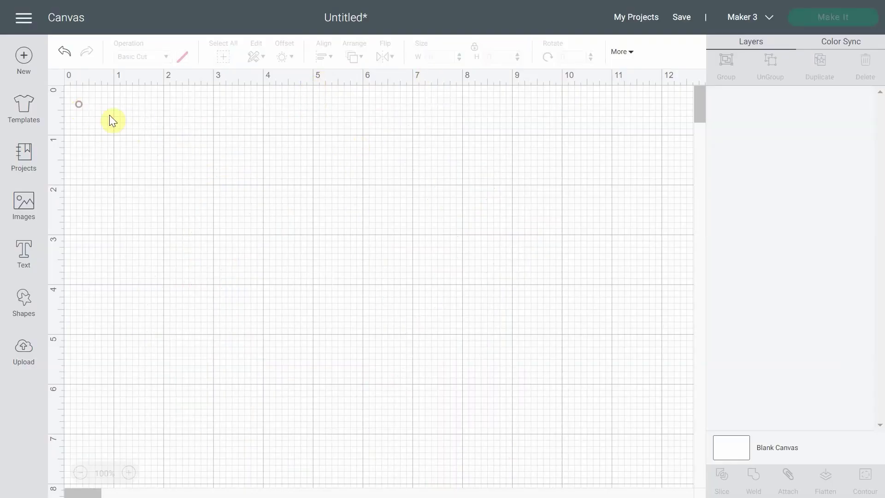
Insert the previously uploaded "Secher" dog image onto the canvas and set its width to 4 inches
{"action": "left_click", "coordinate": [23, 359]}
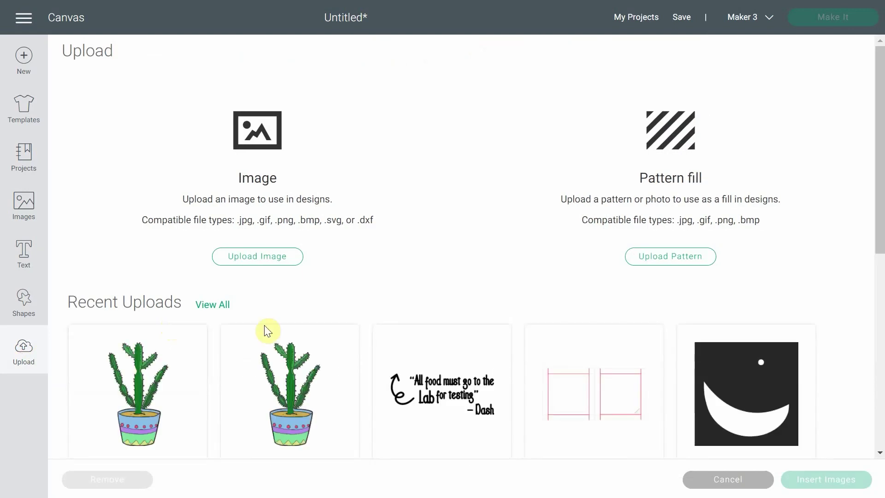
{"action": "left_click", "coordinate": [223, 306]}
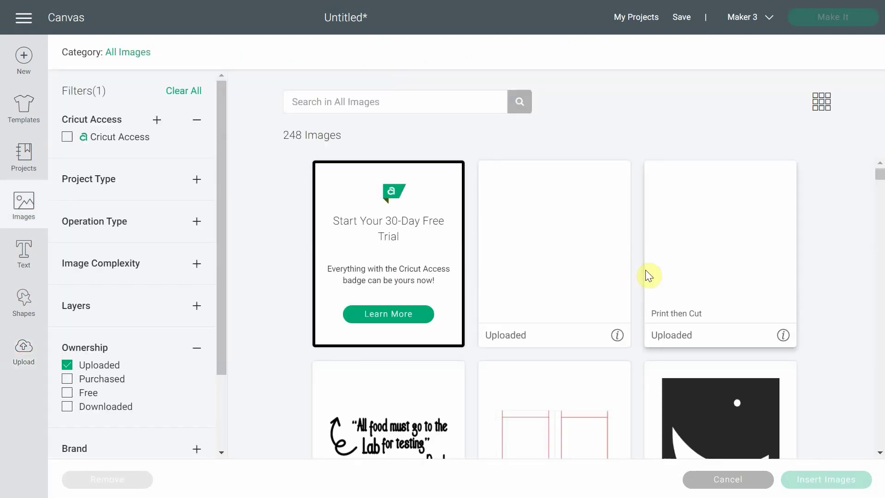
{"action": "scroll", "coordinate": [648, 273], "scroll_direction": "down", "scroll_amount": 3}
{"action": "scroll", "coordinate": [647, 271], "scroll_direction": "down", "scroll_amount": 12}
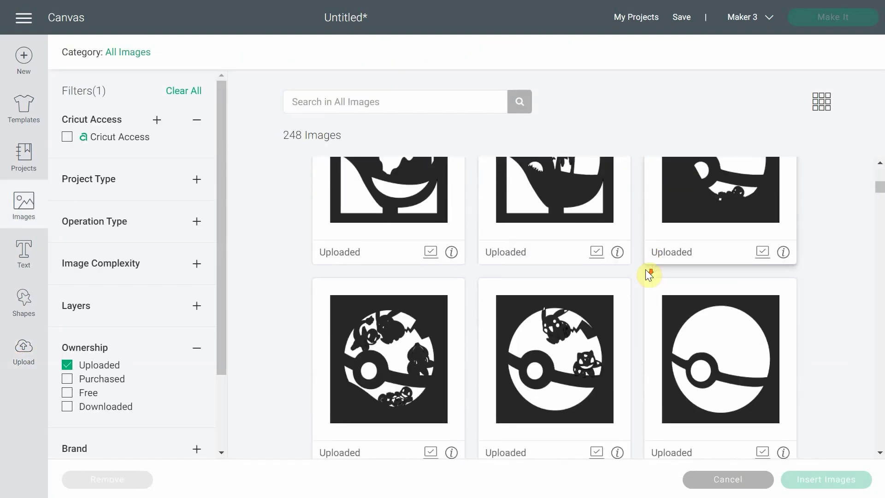
{"action": "scroll", "coordinate": [649, 275], "scroll_direction": "down", "scroll_amount": 2}
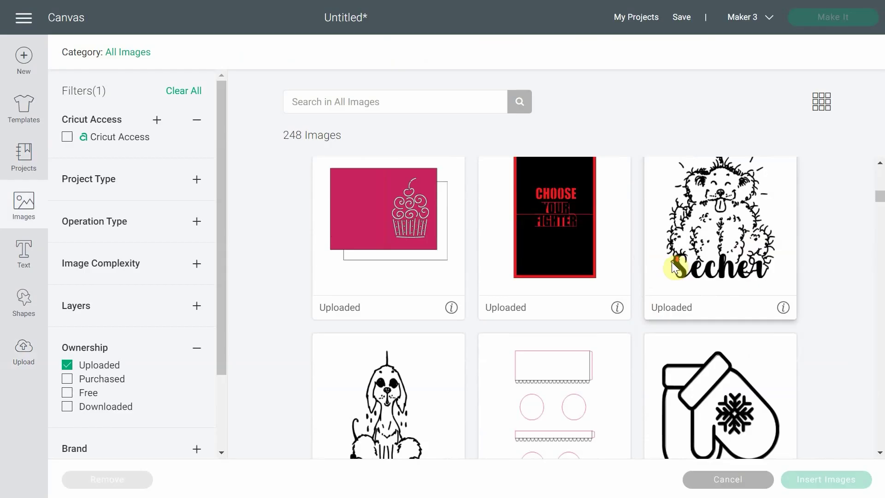
{"action": "scroll", "coordinate": [671, 262], "scroll_direction": "down", "scroll_amount": 2}
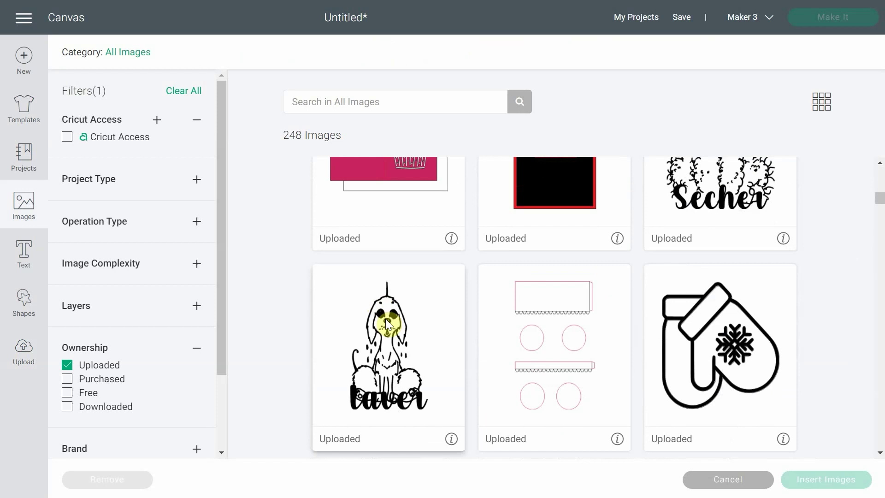
{"action": "scroll", "coordinate": [756, 231], "scroll_direction": "up", "scroll_amount": 4}
{"action": "left_click", "coordinate": [742, 252]}
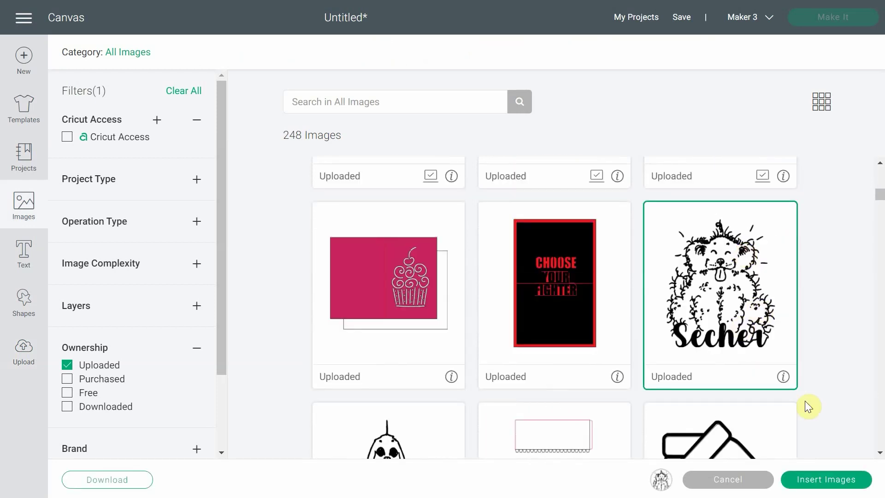
{"action": "left_click", "coordinate": [825, 479]}
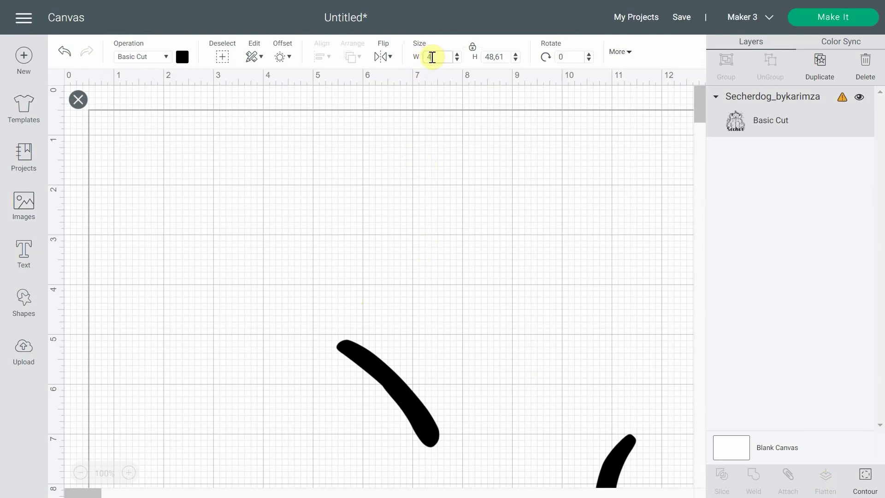
{"action": "key", "text": "Return"}
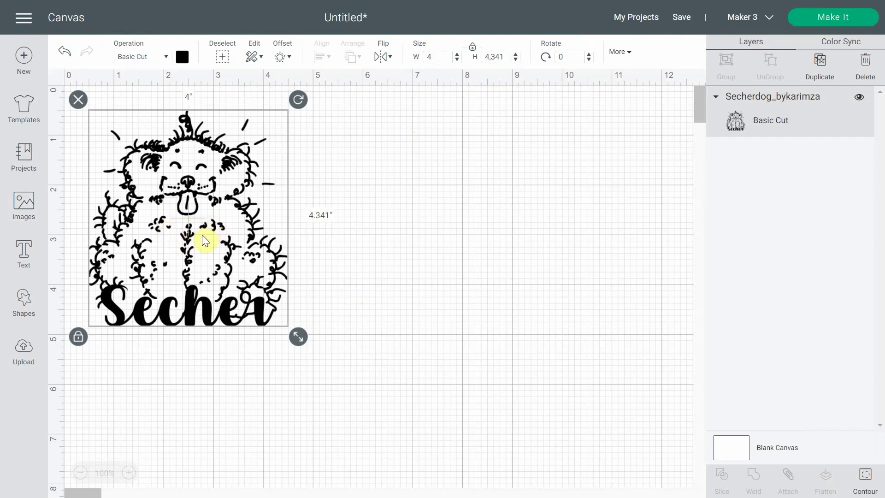
{"action": "left_click_drag", "start_coordinate": [214, 199], "coordinate": [148, 261]}
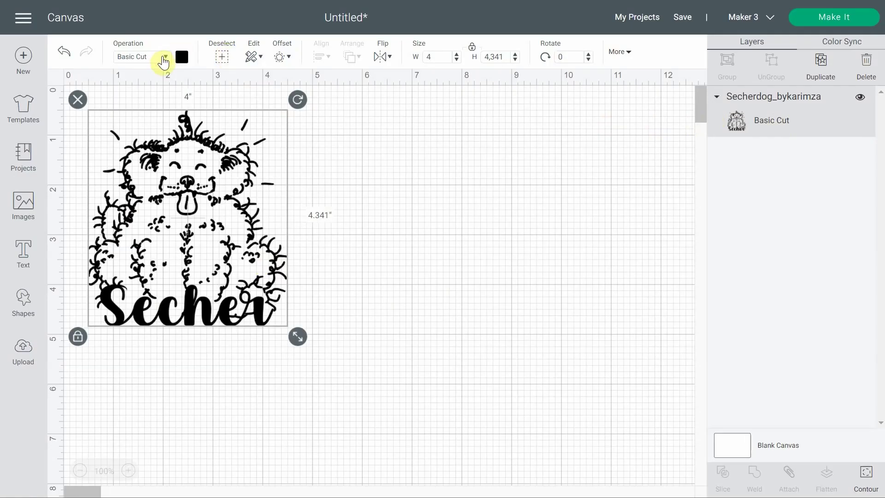
Try the Standard Print Then Cut operation on the dog image, and undo that change
{"action": "left_click", "coordinate": [166, 57]}
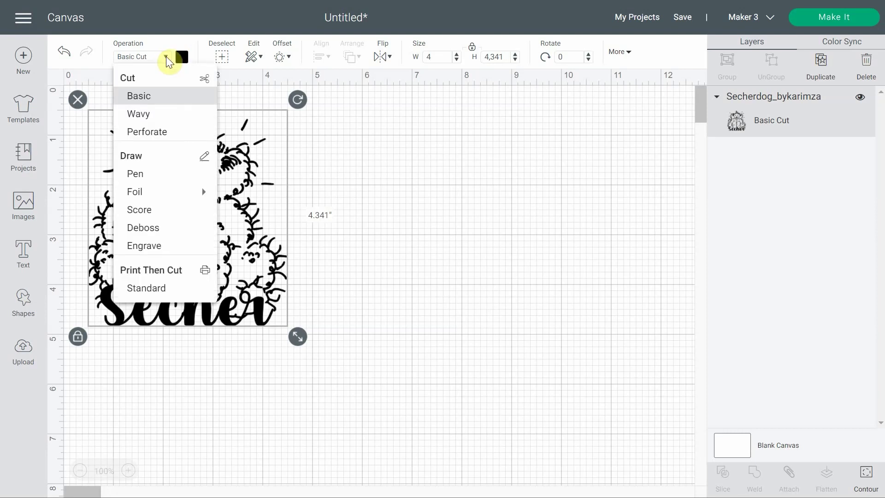
{"action": "left_click", "coordinate": [162, 289]}
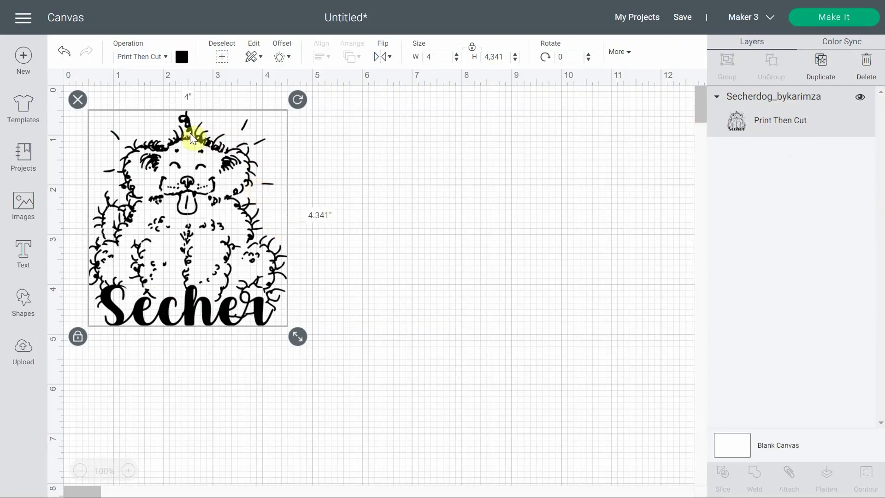
{"action": "left_click", "coordinate": [65, 50]}
Shrink the dog image to about 3.18 inches wide and add a 0.25-inch offset with rounded corners around it
{"action": "left_click_drag", "start_coordinate": [298, 315], "coordinate": [278, 286]}
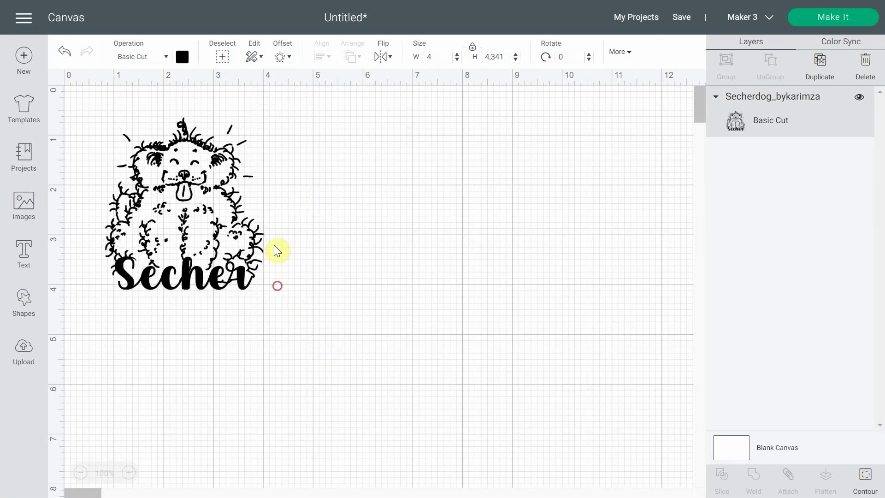
{"action": "left_click", "coordinate": [282, 56]}
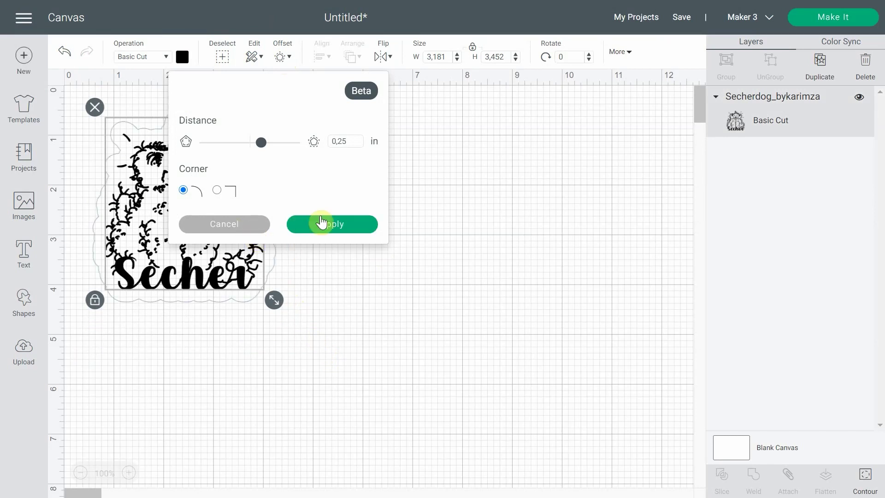
{"action": "left_click", "coordinate": [333, 224]}
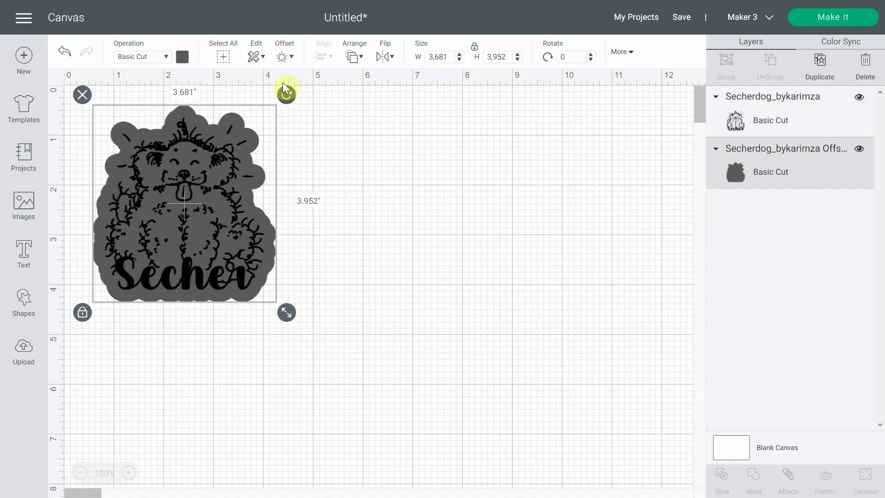
Change the colour of the offset layer behind the dog to white
{"action": "left_click", "coordinate": [182, 59]}
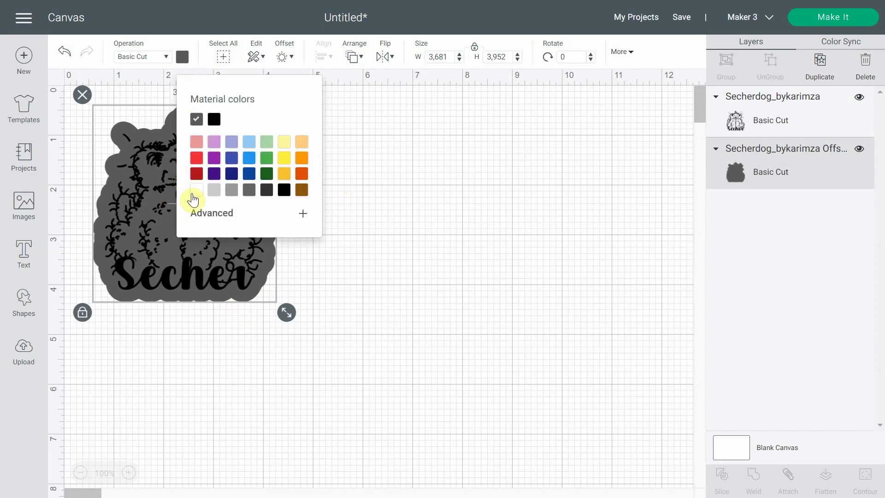
{"action": "left_click", "coordinate": [196, 189]}
{"action": "left_click", "coordinate": [549, 163]}
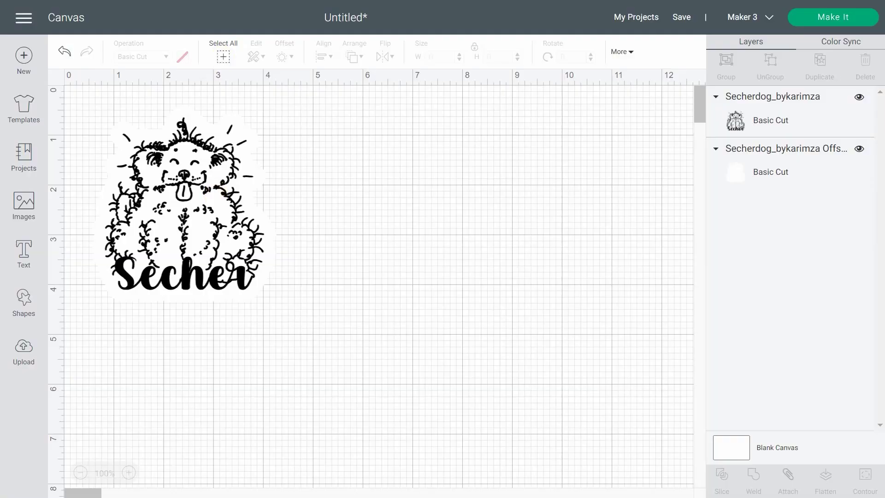
Place a duplicate of the dog and its white offset to the right of the original, and flatten the duplicate
{"action": "left_click", "coordinate": [224, 56]}
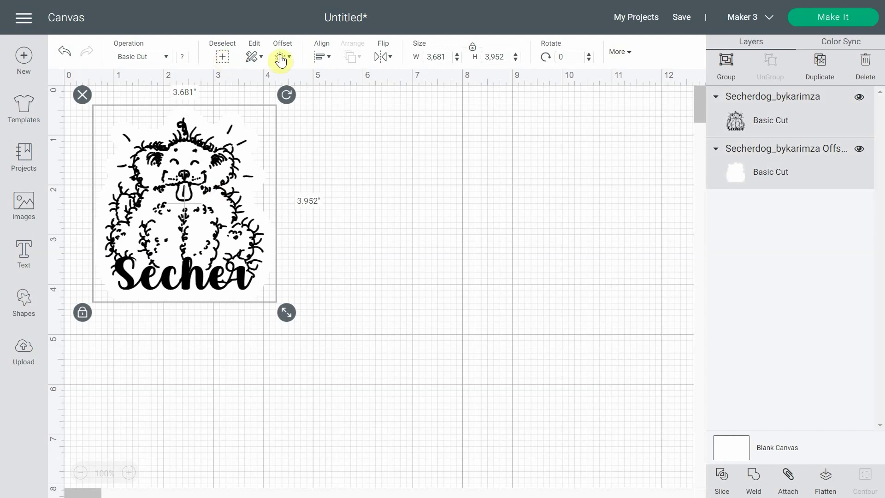
{"action": "left_click", "coordinate": [827, 71]}
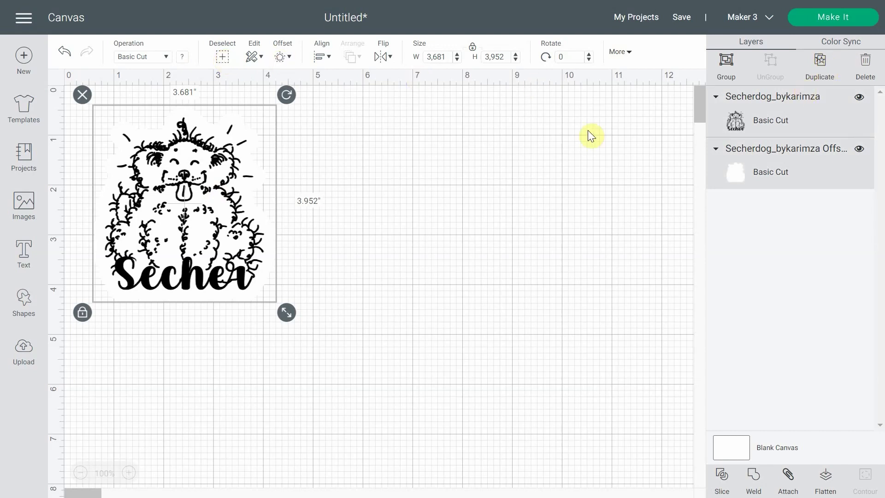
{"action": "left_click_drag", "start_coordinate": [223, 229], "coordinate": [446, 223]}
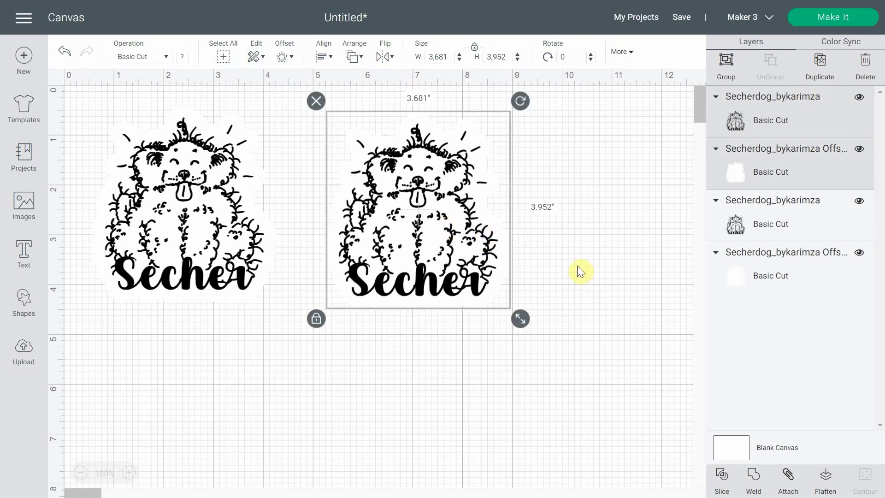
{"action": "left_click", "coordinate": [833, 485]}
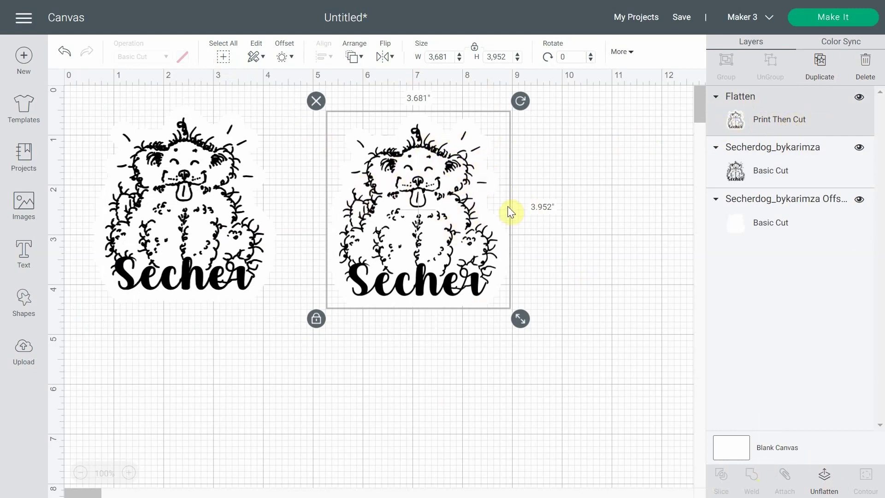
Recolour the original, unflattened dog image yellow and its offset layer purple
{"action": "left_click_drag", "start_coordinate": [148, 349], "coordinate": [337, 184]}
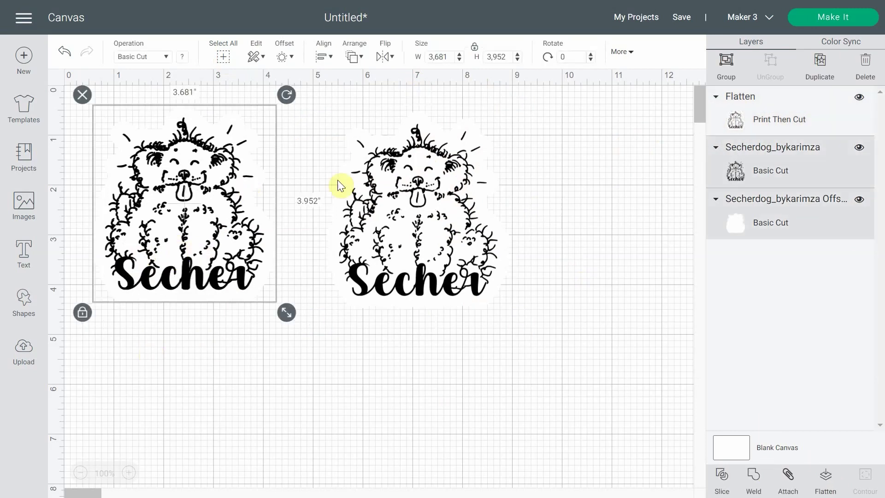
{"action": "left_click", "coordinate": [248, 350]}
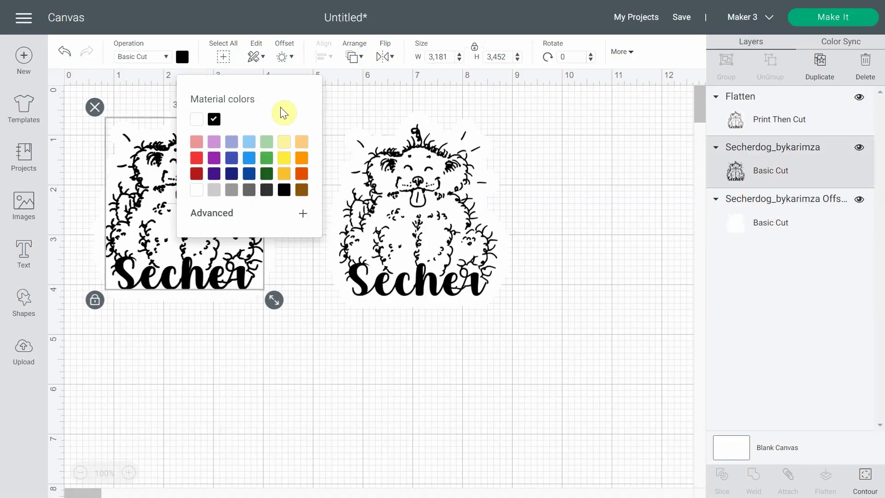
{"action": "left_click", "coordinate": [284, 158]}
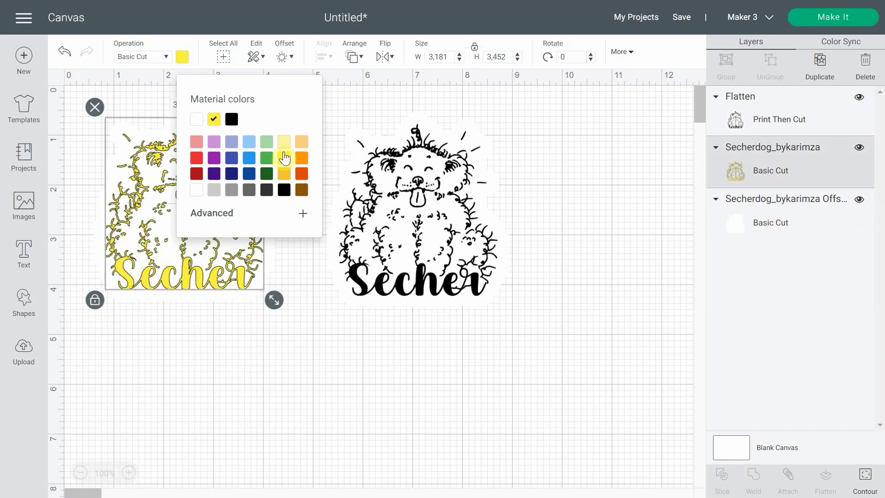
{"action": "left_click", "coordinate": [320, 325]}
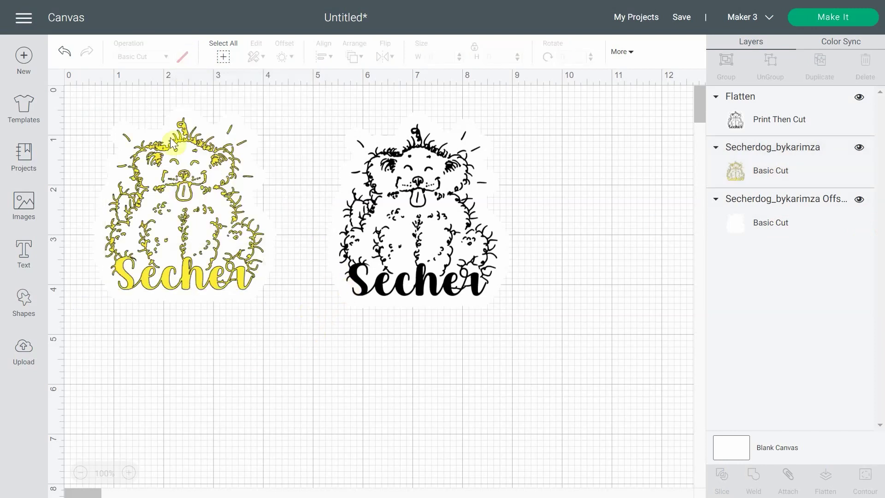
{"action": "left_click", "coordinate": [100, 252]}
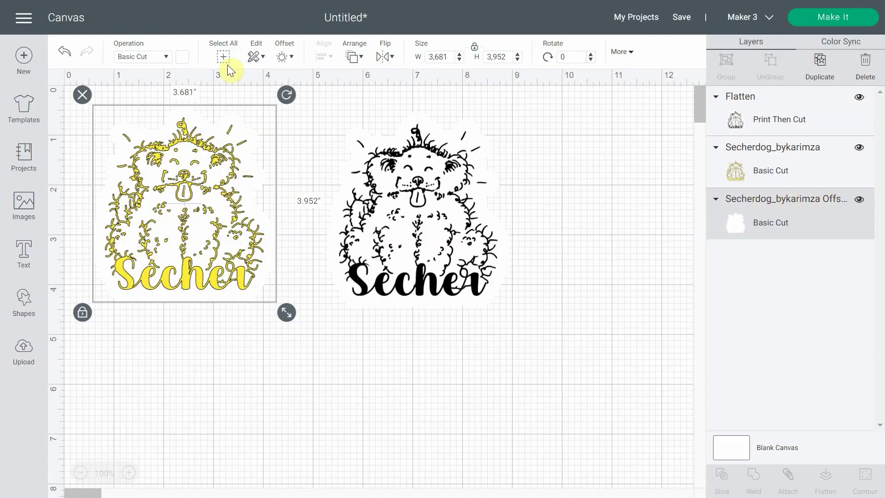
{"action": "left_click", "coordinate": [183, 56]}
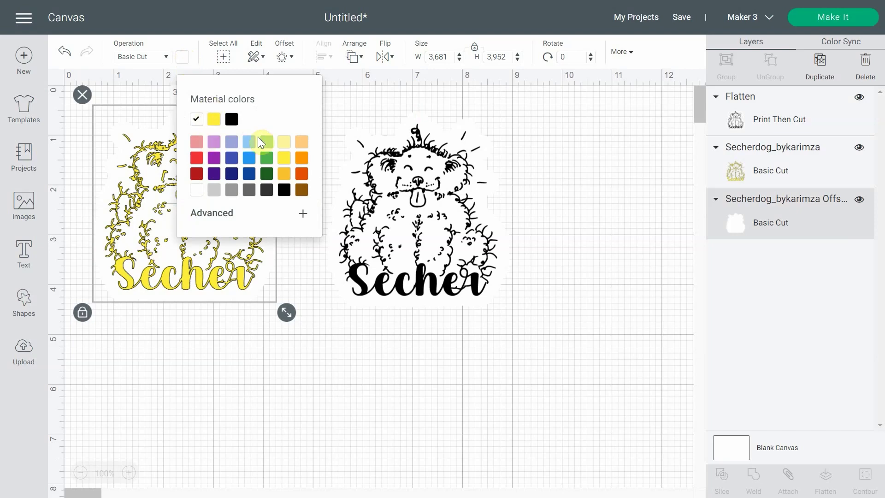
{"action": "left_click", "coordinate": [214, 159]}
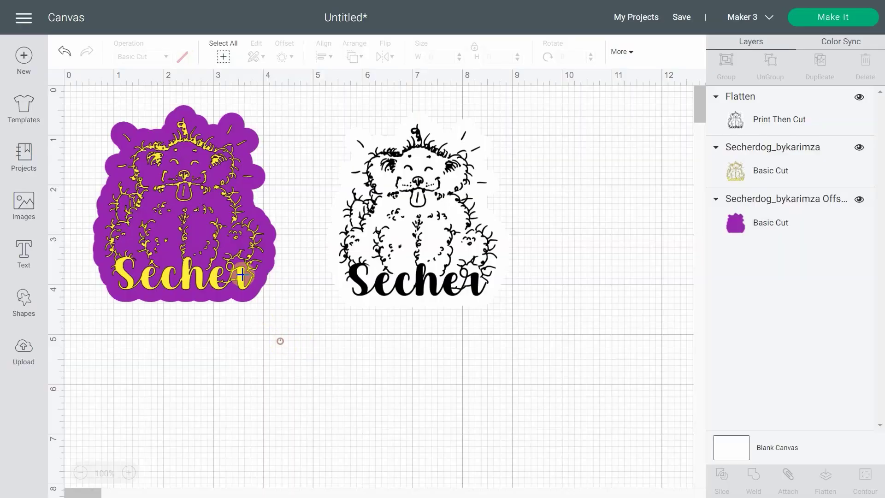
Flatten the yellow dog with its purple offset, and preview both flattened designs on the cutting mat
{"action": "left_click_drag", "start_coordinate": [280, 340], "coordinate": [178, 187]}
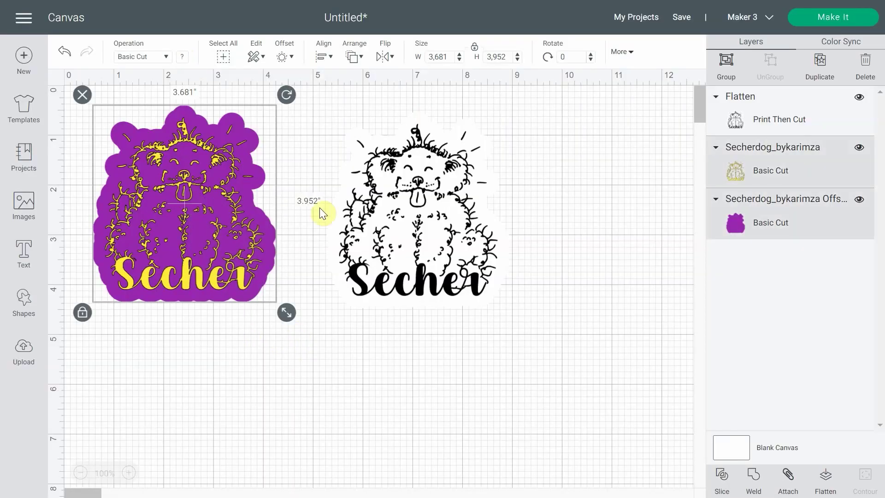
{"action": "left_click", "coordinate": [826, 482]}
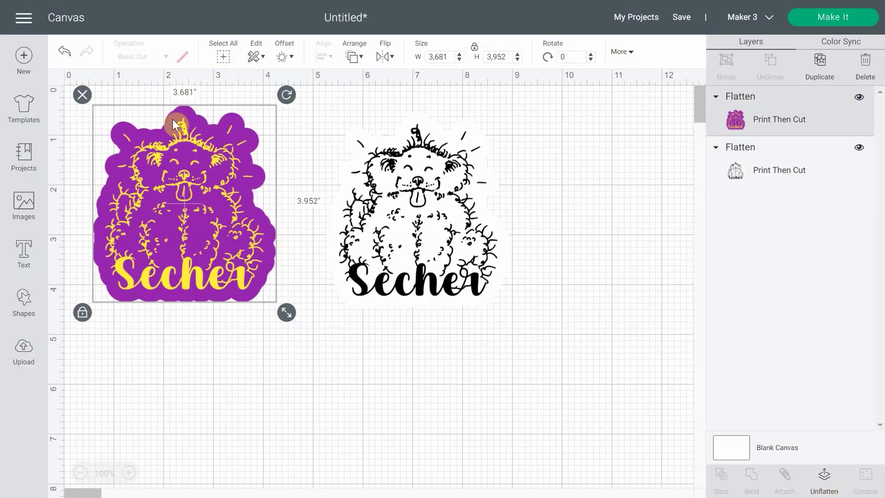
{"action": "left_click", "coordinate": [405, 368]}
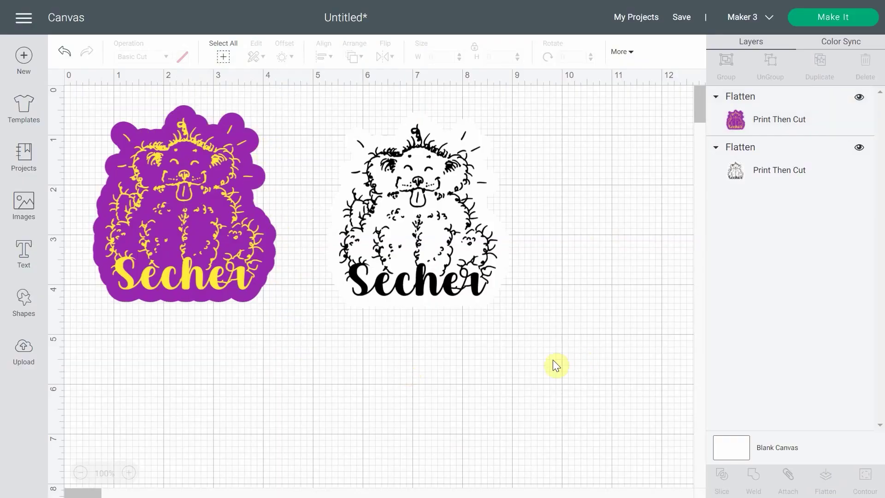
{"action": "left_click", "coordinate": [867, 15]}
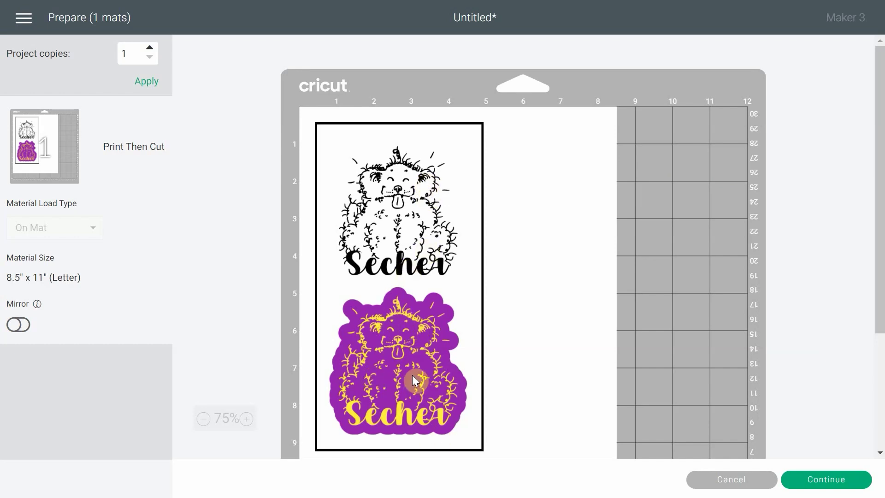
{"action": "scroll", "coordinate": [414, 375], "scroll_direction": "down", "scroll_amount": 2}
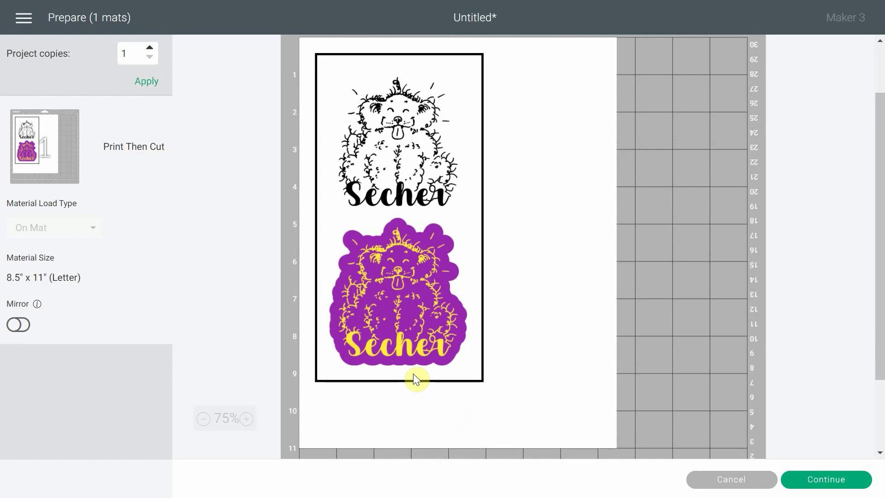
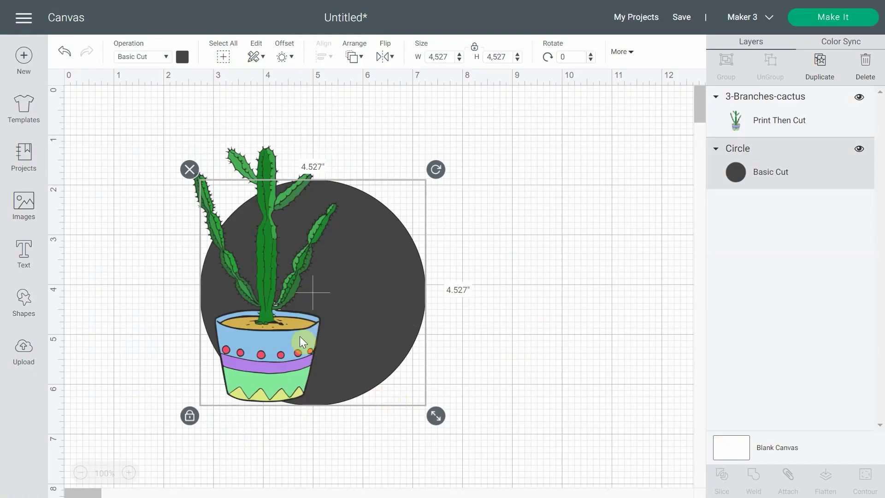
Change the colour of the circle behind the cactus to white
{"action": "left_click", "coordinate": [408, 317]}
{"action": "left_click", "coordinate": [182, 57]}
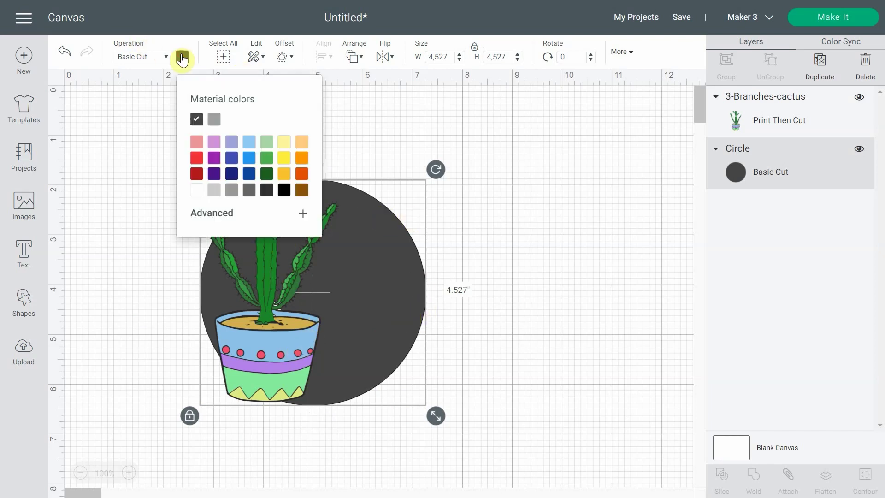
{"action": "left_click", "coordinate": [197, 190]}
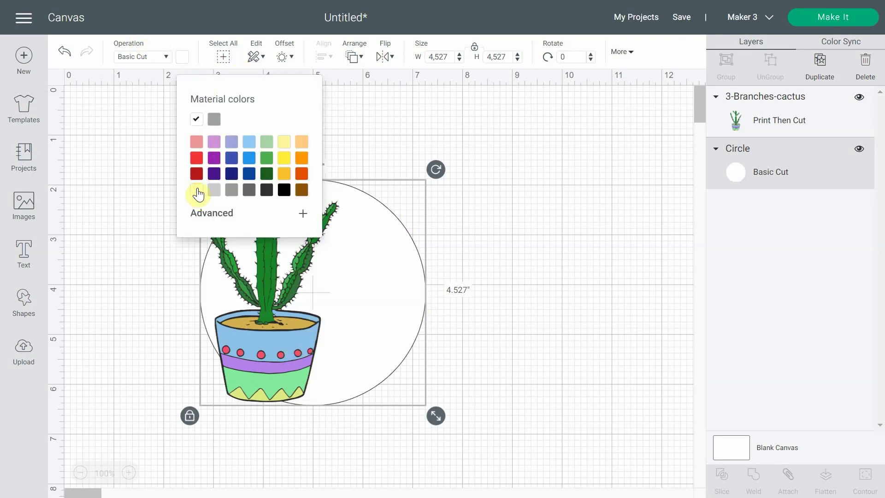
Add the text "Can't touch this" with one word per line, and center-align its lines
{"action": "left_click", "coordinate": [111, 284]}
{"action": "left_click", "coordinate": [28, 256]}
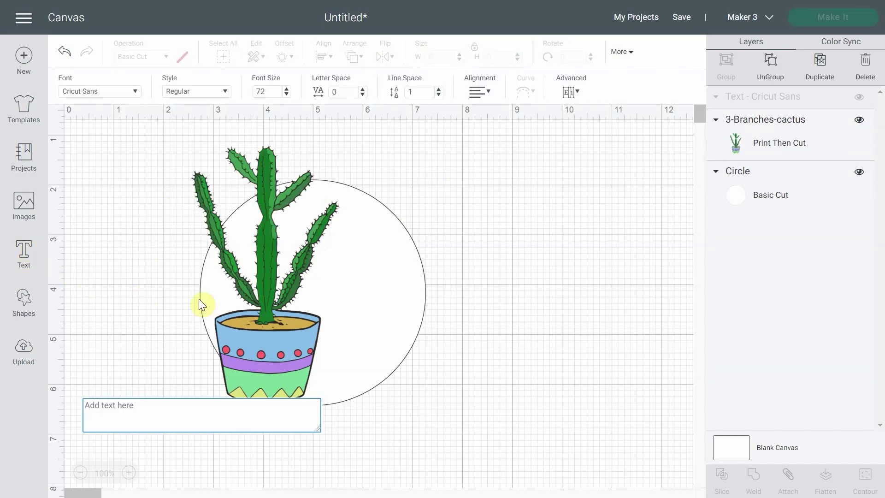
{"action": "type", "text": "Can'T"}
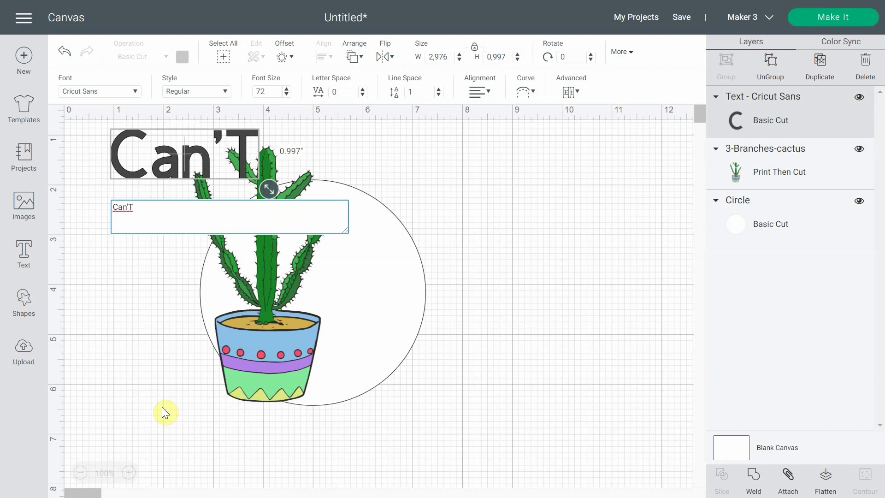
{"action": "key", "text": "BackSpace"}
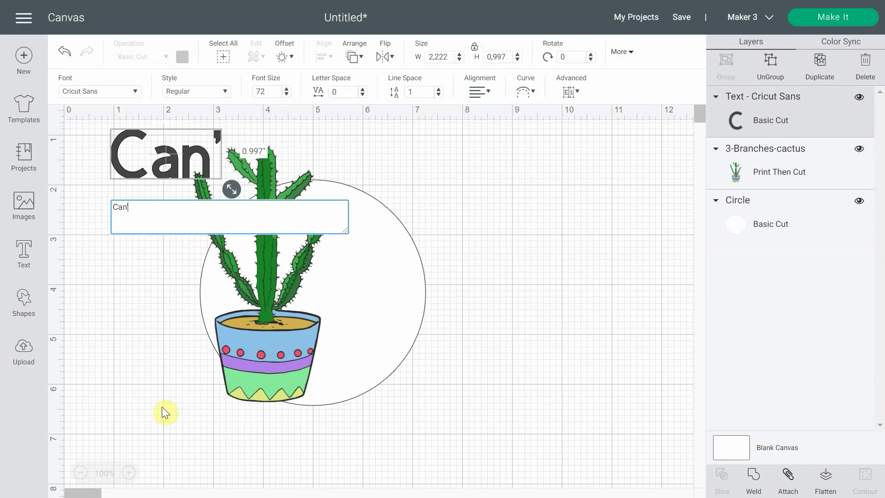
{"action": "type", "text": "t"}
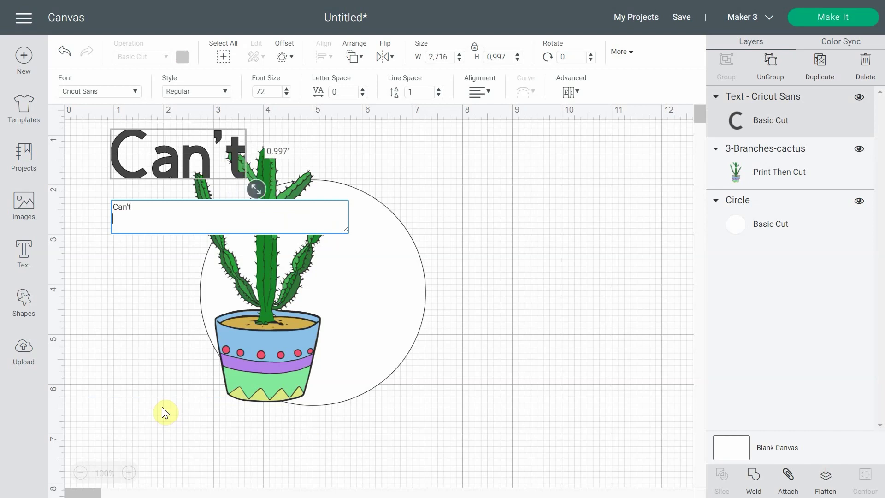
{"action": "key", "text": "Return"}
{"action": "type", "text": "touch"}
{"action": "key", "text": "Return"}
{"action": "type", "text": "this"}
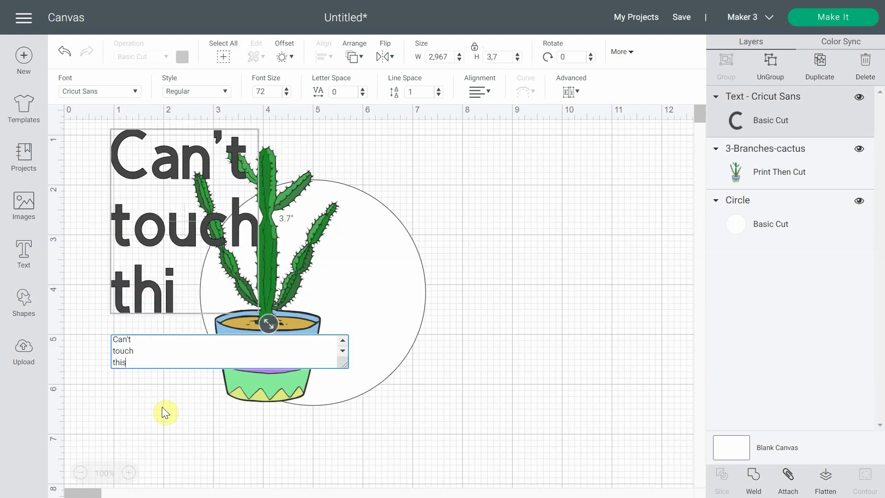
{"action": "left_click_drag", "start_coordinate": [126, 364], "coordinate": [113, 339]}
{"action": "left_click", "coordinate": [479, 91]}
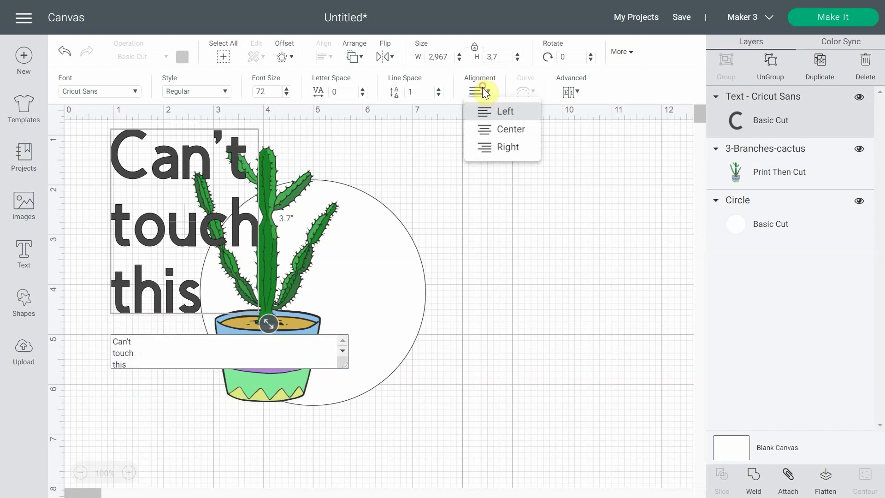
{"action": "left_click", "coordinate": [503, 129]}
Scale the text down to about 1.565 × 1.952 in and place it on the white circle beside the cactus
{"action": "left_click_drag", "start_coordinate": [268, 324], "coordinate": [215, 251]}
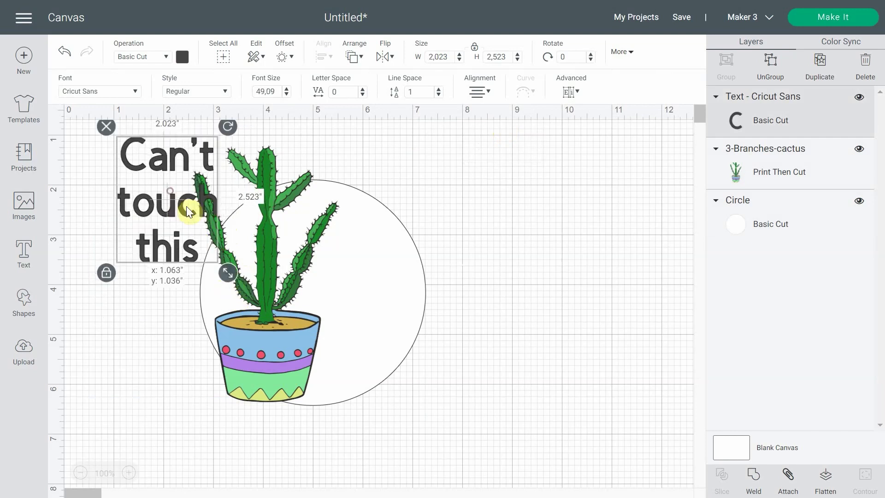
{"action": "left_click_drag", "start_coordinate": [186, 207], "coordinate": [364, 281]}
{"action": "left_click_drag", "start_coordinate": [415, 350], "coordinate": [393, 322]}
{"action": "mouse_move", "coordinate": [370, 283]}
{"action": "left_mouse_down"}
{"action": "mouse_move", "coordinate": [374, 297]}
{"action": "mouse_move", "coordinate": [372, 287]}
{"action": "left_mouse_up"}
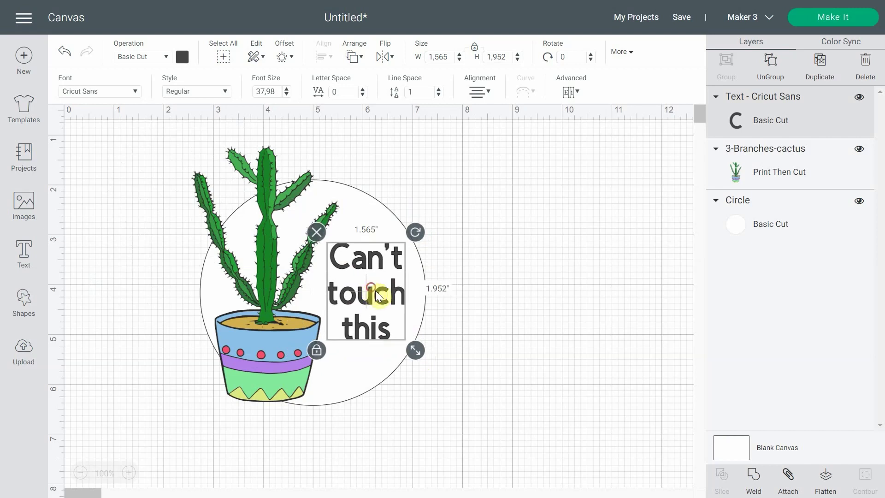
Flatten the text, cactus and white circle together into one Print Then Cut design
{"action": "left_click", "coordinate": [467, 319]}
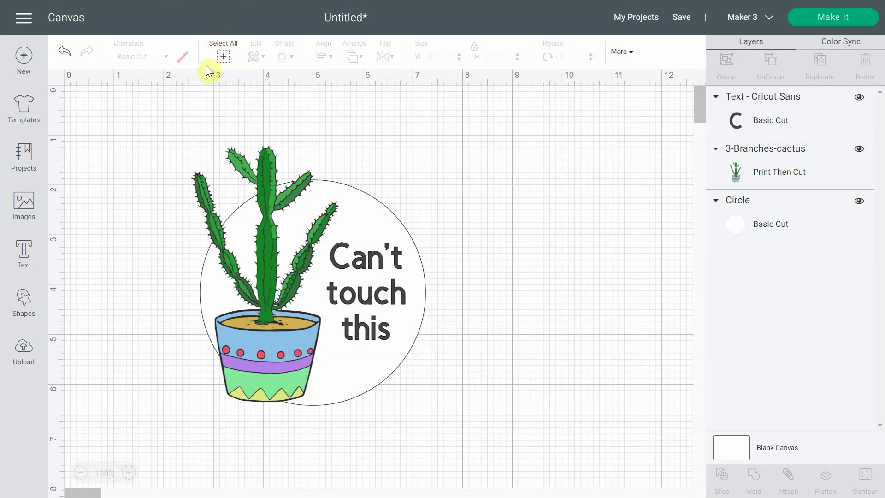
{"action": "left_click", "coordinate": [224, 57]}
{"action": "left_click", "coordinate": [821, 489]}
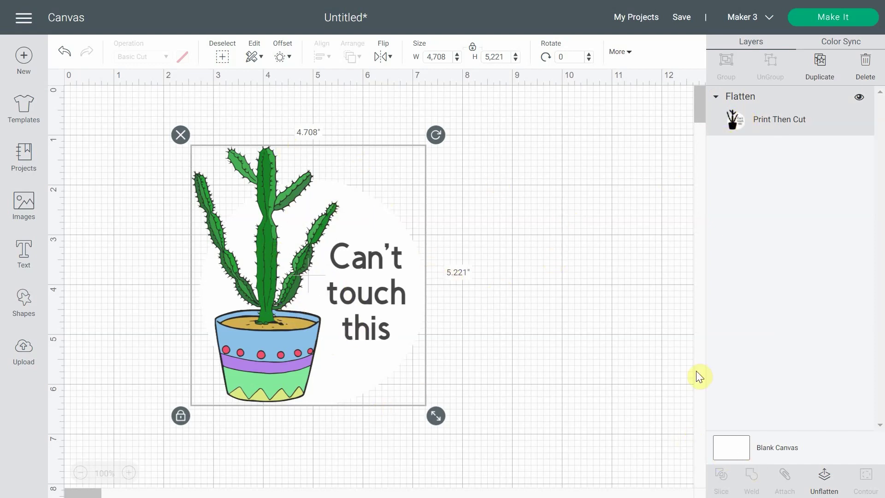
Change the canvas background color to gray so the white circle stands out
{"action": "left_click", "coordinate": [785, 456]}
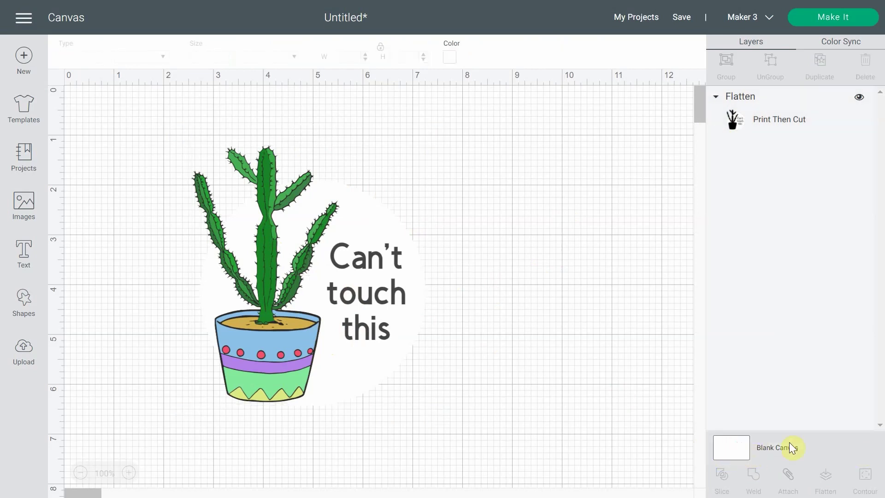
{"action": "left_click", "coordinate": [447, 57]}
{"action": "left_click", "coordinate": [482, 110]}
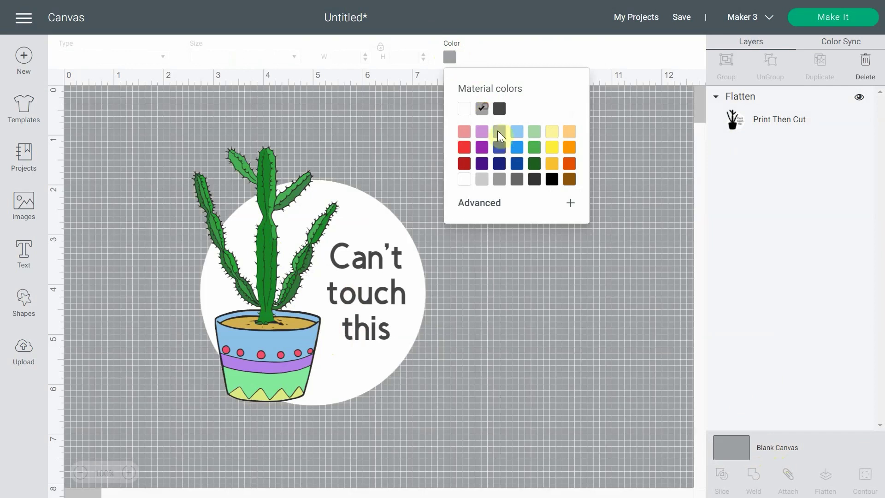
{"action": "left_click", "coordinate": [470, 345]}
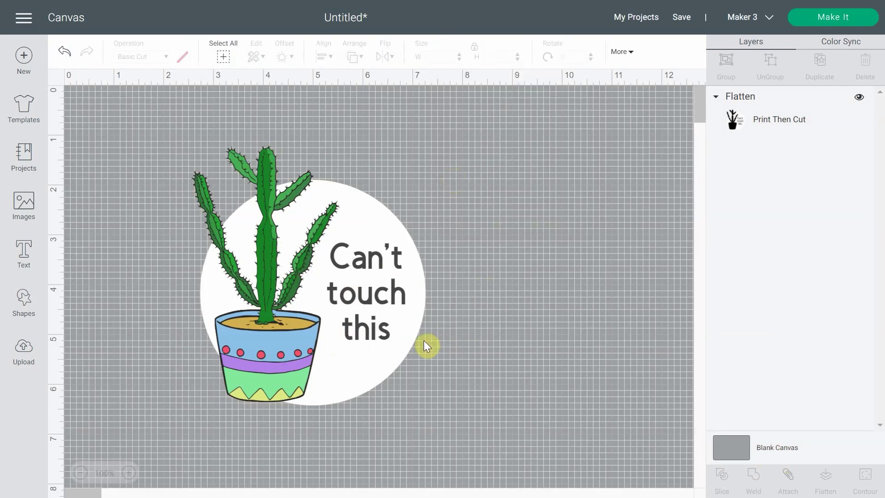
{"action": "left_click", "coordinate": [751, 449]}
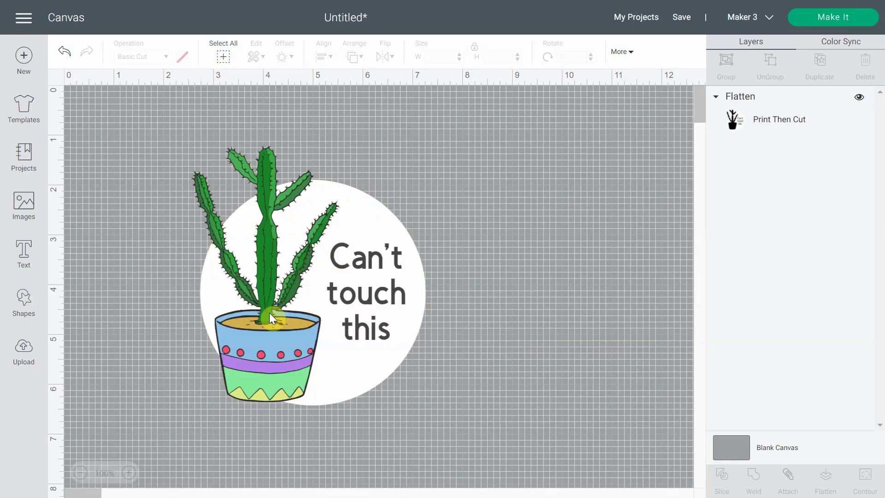
Enlarge the flattened cactus design to about 7.9 × 8.763 in and open the warning on its layer
{"action": "left_click", "coordinate": [848, 21]}
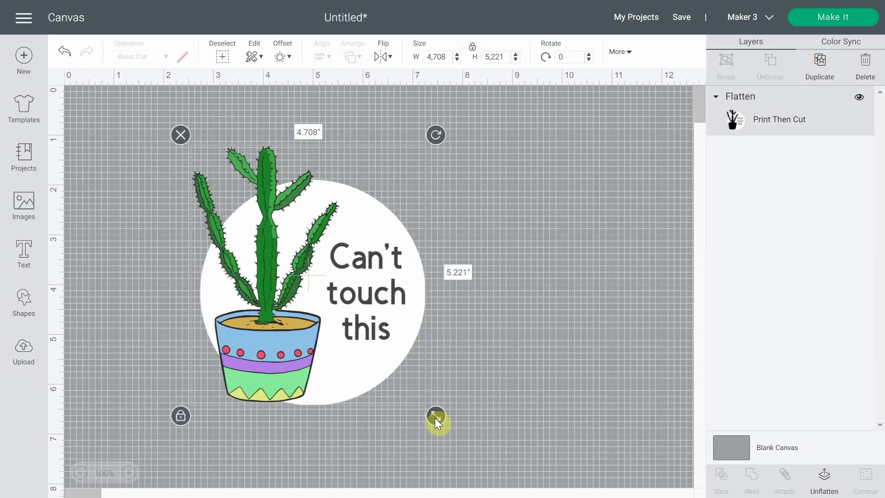
{"action": "left_click_drag", "start_coordinate": [436, 418], "coordinate": [594, 497]}
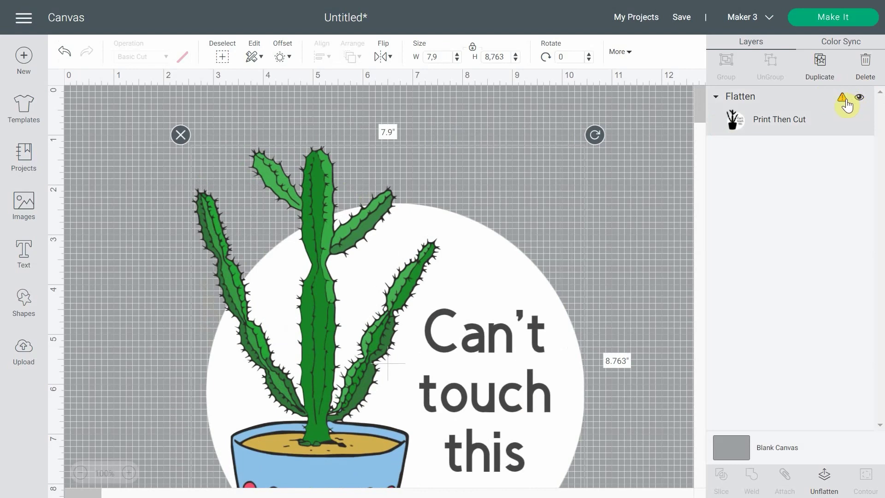
{"action": "left_click", "coordinate": [843, 99]}
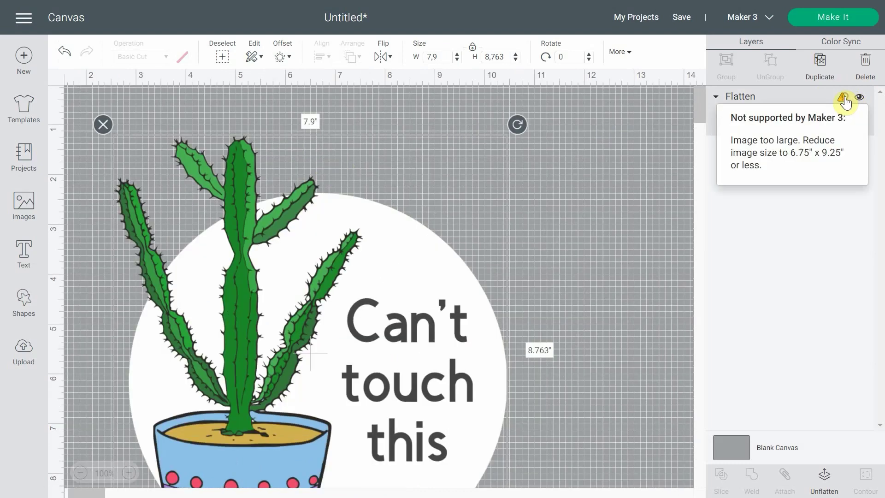